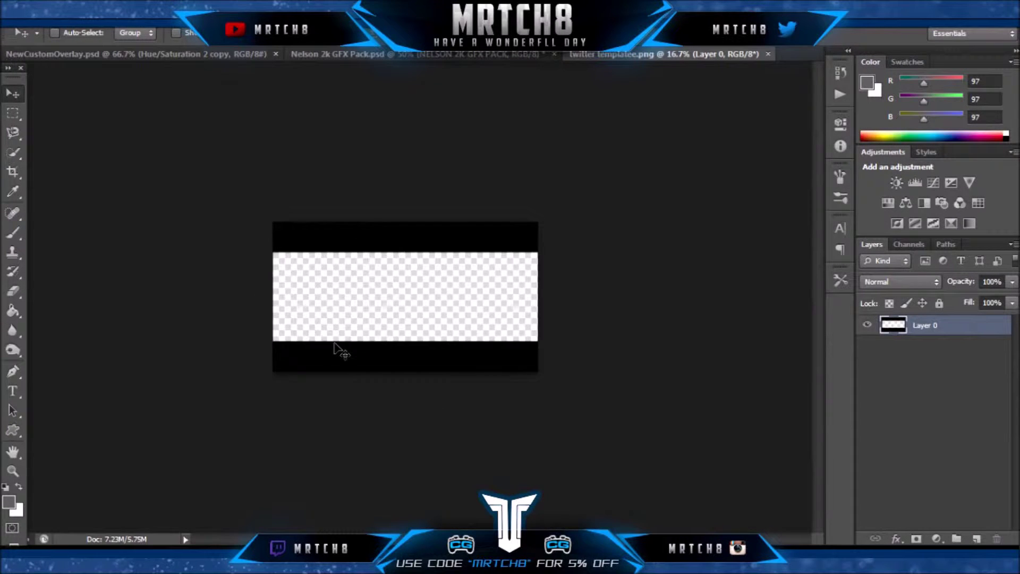
Step: Zoom in on the twitter templatee.png canvas and ready the Type tool
{"action": "key", "text": "ctrl+plus"}
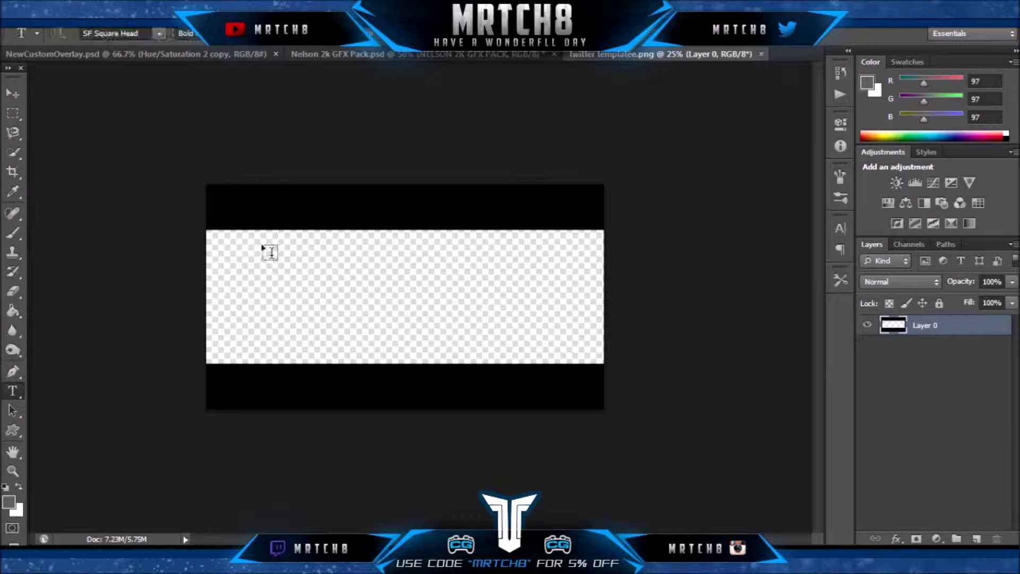
{"action": "key", "text": "Escape"}
{"action": "right_click", "coordinate": [403, 295]}
{"action": "left_click", "coordinate": [329, 281]}
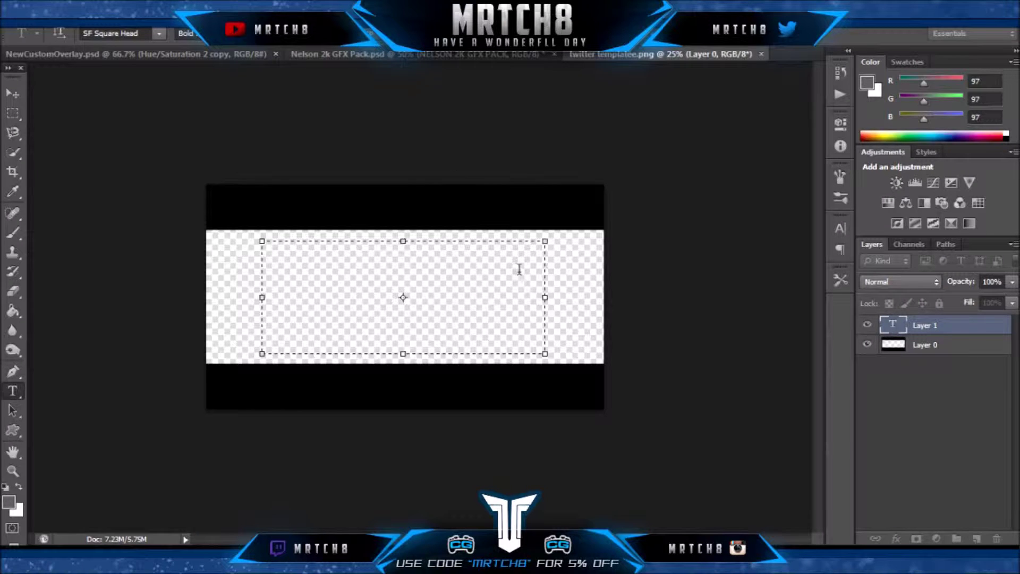
Step: Draw a text box across the middle band and type a black H in the Paz font
{"action": "left_click_drag", "start_coordinate": [256, 246], "coordinate": [503, 390]}
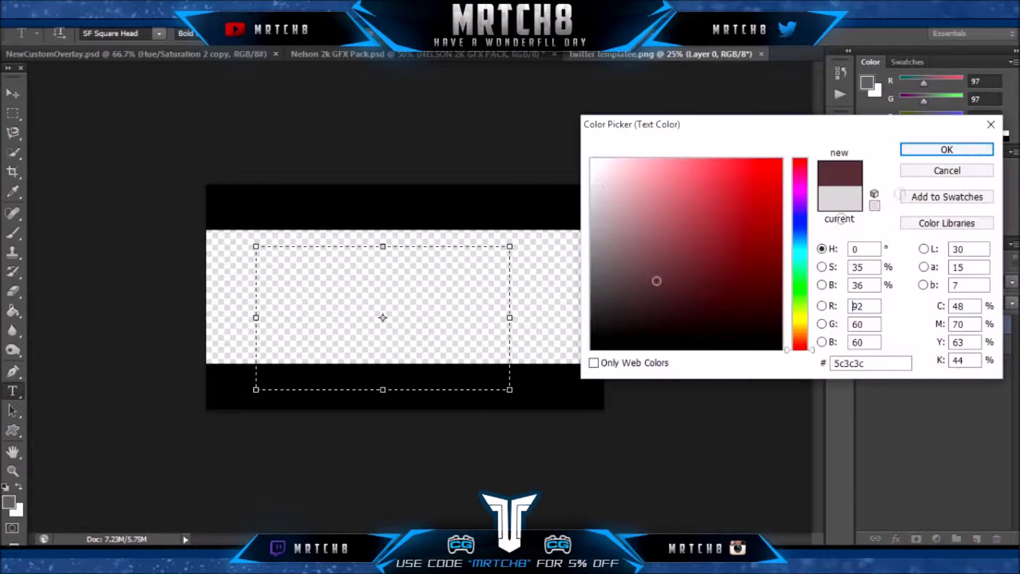
{"action": "left_click", "coordinate": [967, 149]}
{"action": "type", "text": "h"}
{"action": "left_click", "coordinate": [159, 36]}
{"action": "mouse_move", "coordinate": [346, 456]}
{"action": "left_mouse_down"}
{"action": "mouse_move", "coordinate": [355, 428]}
{"action": "mouse_move", "coordinate": [347, 383]}
{"action": "left_mouse_up"}
{"action": "left_click", "coordinate": [253, 461]}
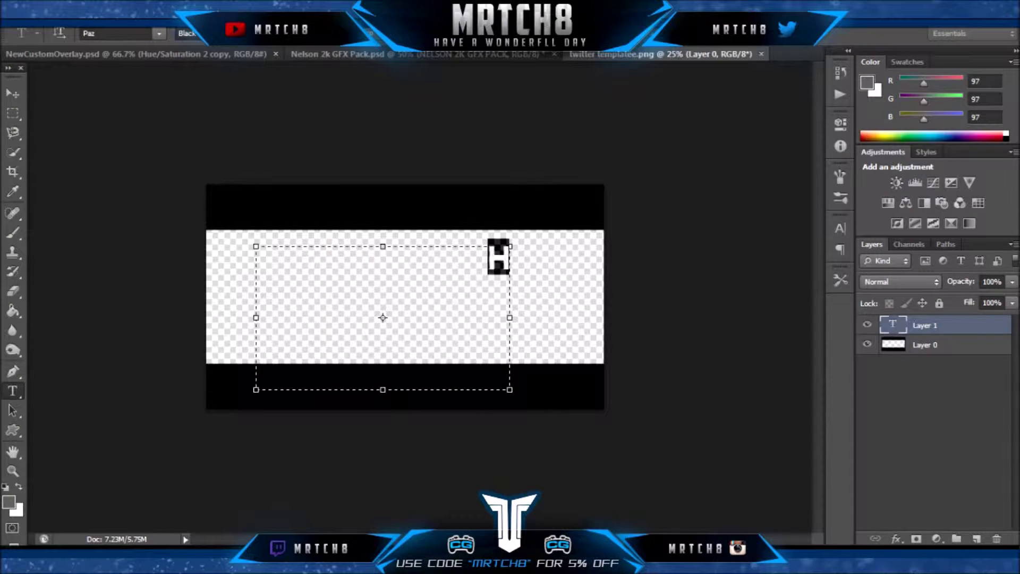
{"action": "left_click", "coordinate": [12, 92]}
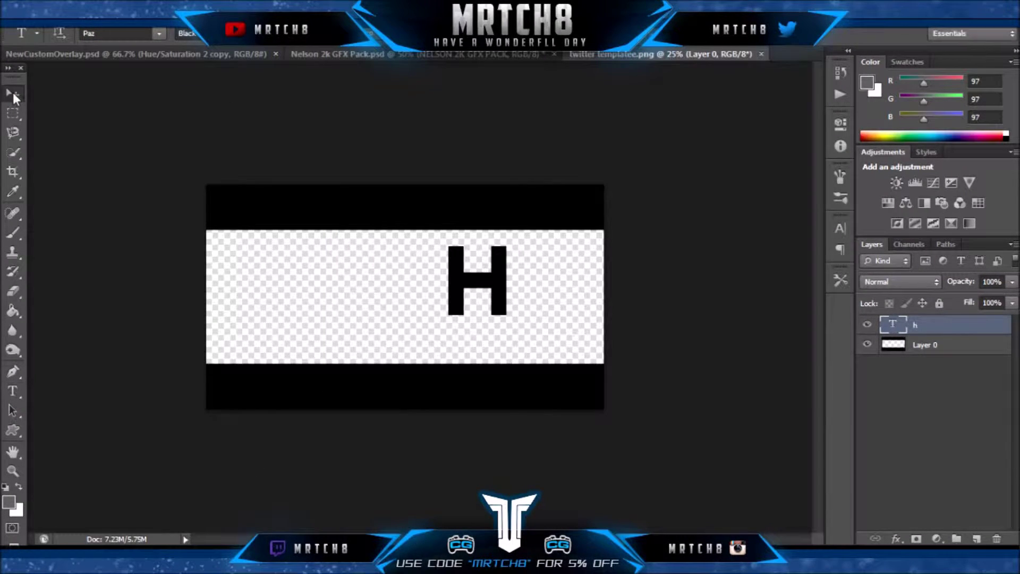
Step: Duplicate the H layer into O, P and E copies placed along the row
{"action": "right_click", "coordinate": [924, 325]}
{"action": "left_click", "coordinate": [779, 102]}
{"action": "key", "text": "Return"}
{"action": "left_click_drag", "start_coordinate": [415, 244], "coordinate": [478, 247]}
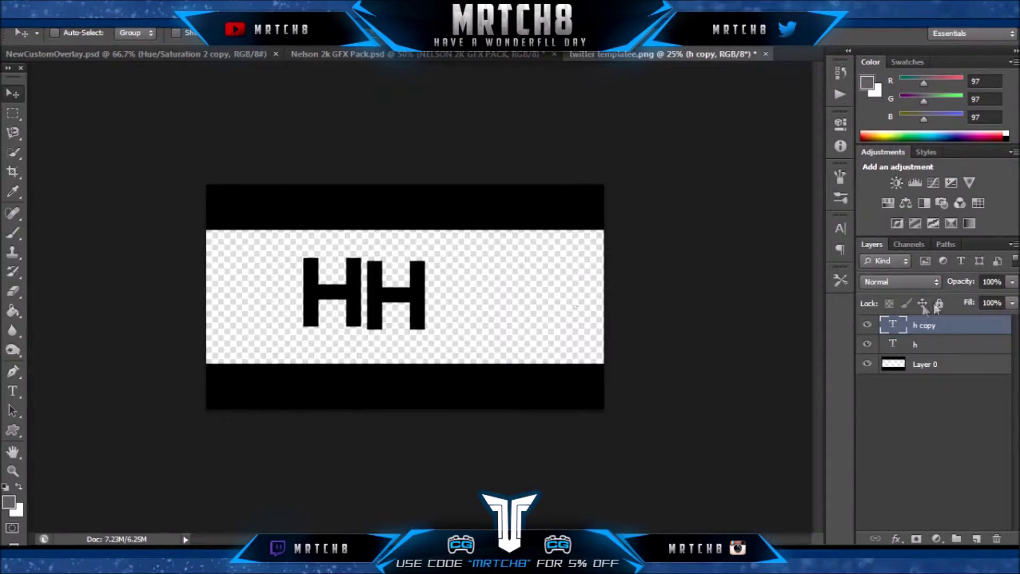
{"action": "right_click", "coordinate": [924, 325]}
{"action": "left_click", "coordinate": [815, 106]}
{"action": "key", "text": "Return"}
{"action": "key", "text": "v"}
{"action": "left_click_drag", "start_coordinate": [442, 242], "coordinate": [507, 242]}
{"action": "double_click", "coordinate": [893, 324]}
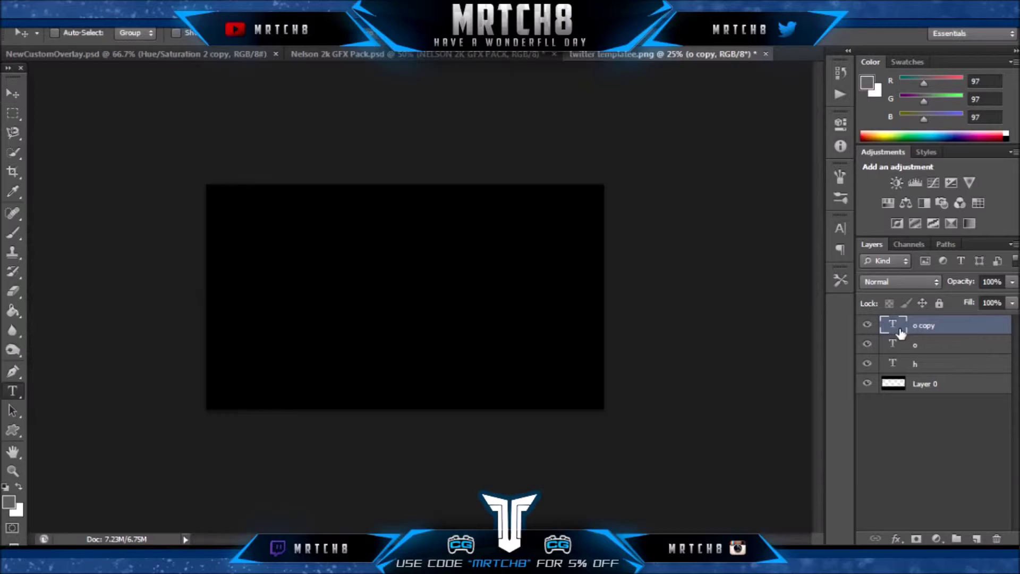
{"action": "type", "text": "P"}
{"action": "right_click", "coordinate": [924, 325]}
{"action": "left_click", "coordinate": [781, 105]}
{"action": "key", "text": "Return"}
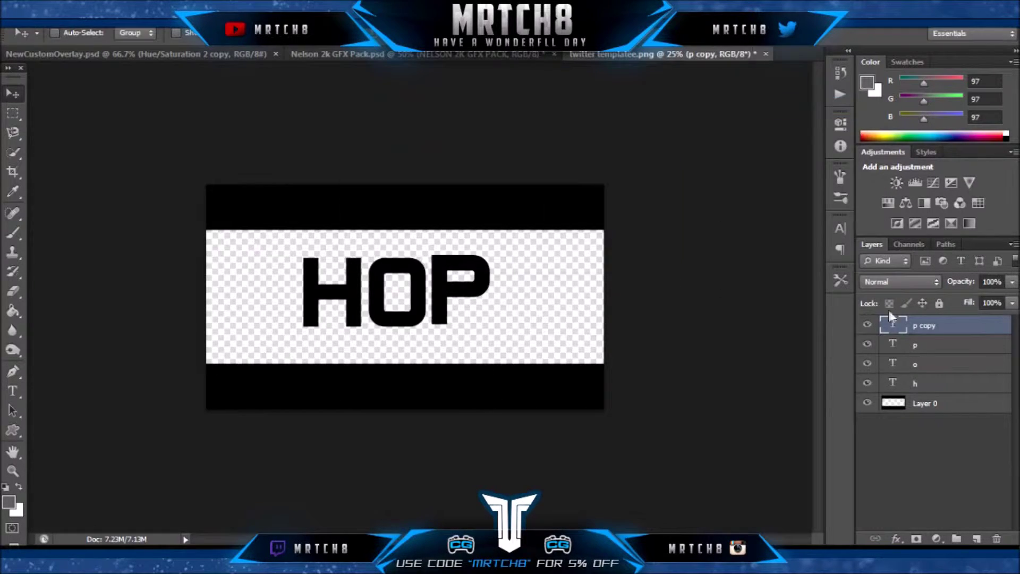
{"action": "double_click", "coordinate": [893, 324]}
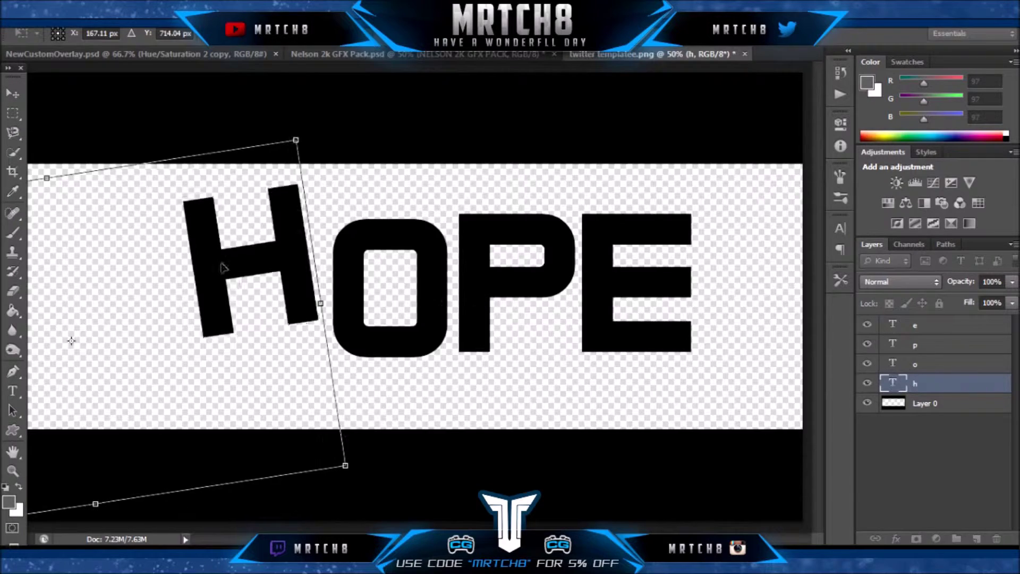
Step: Tilt each letter at its own angle with Free Transform, then reposition the whole HOPE word
{"action": "left_click_drag", "start_coordinate": [223, 267], "coordinate": [223, 302]}
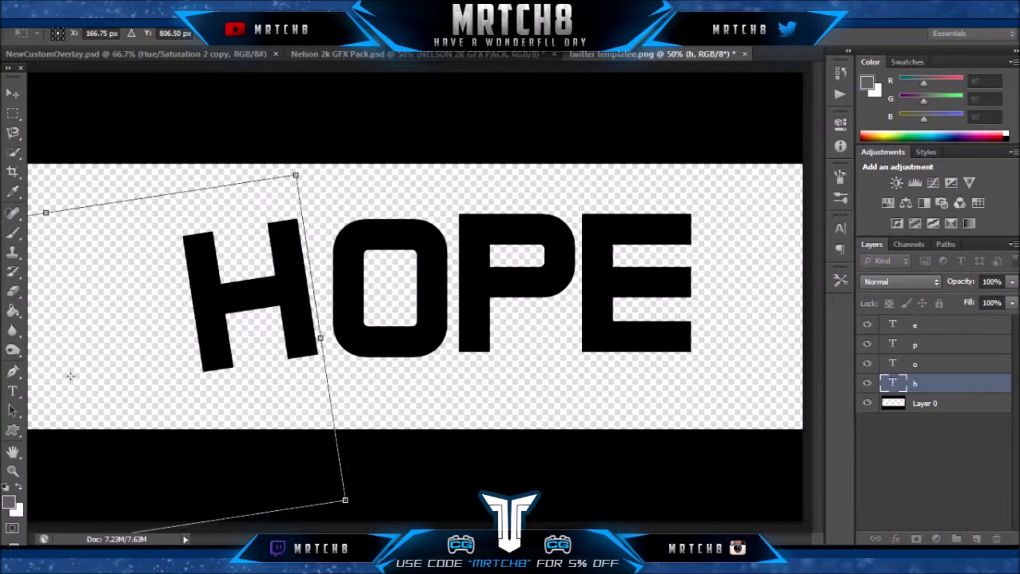
{"action": "key", "text": "ctrl+t"}
{"action": "left_click_drag", "start_coordinate": [540, 168], "coordinate": [425, 276]}
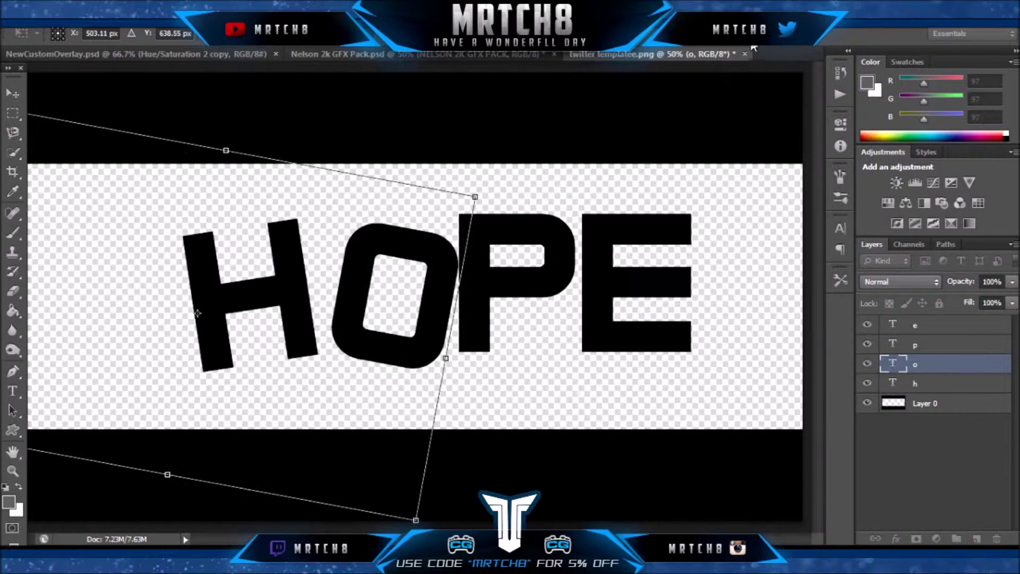
{"action": "key", "text": "Return"}
{"action": "left_click_drag", "start_coordinate": [536, 273], "coordinate": [550, 287]}
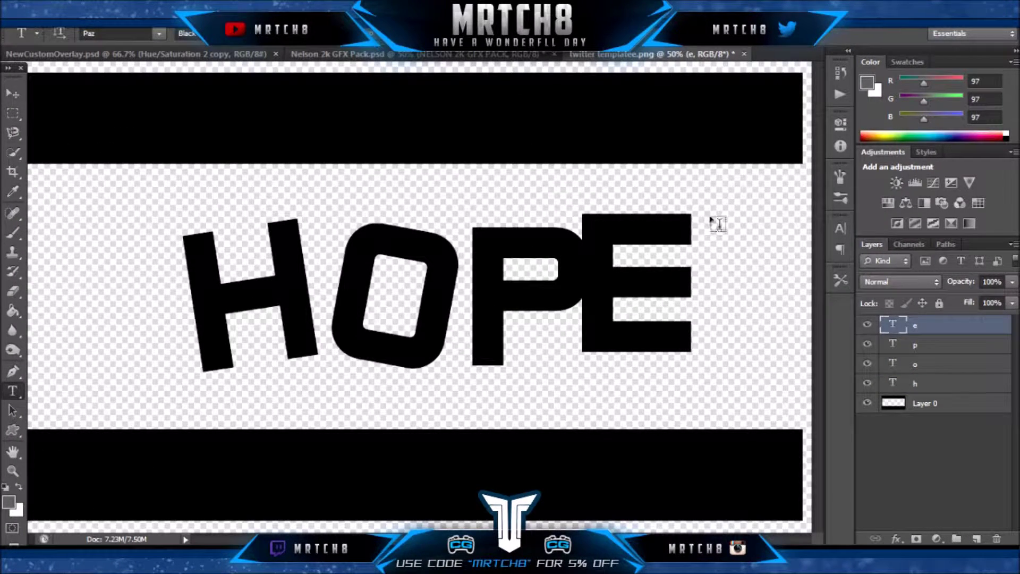
{"action": "key", "text": "ctrl+t"}
{"action": "key", "text": "Return"}
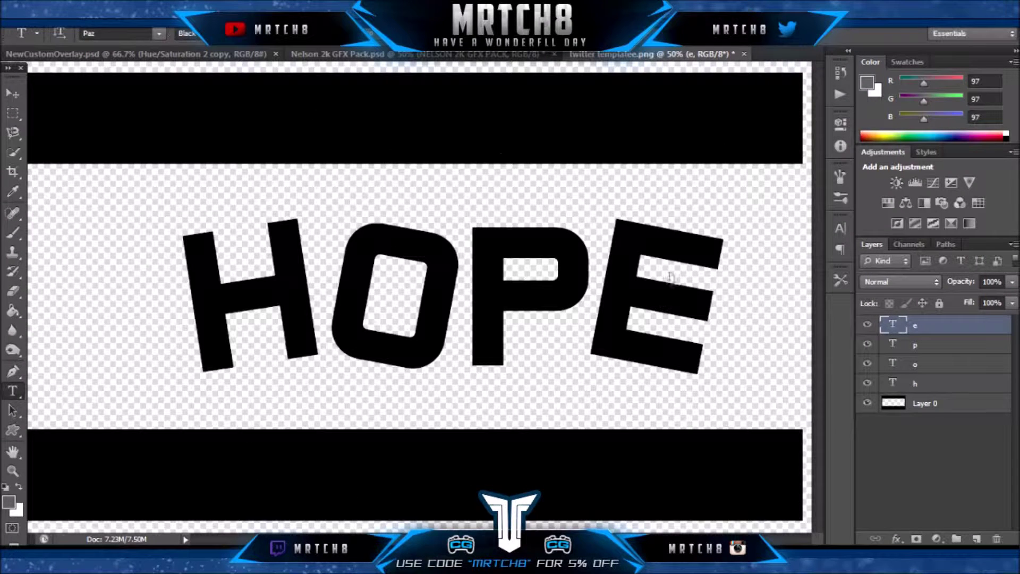
{"action": "key", "text": "ctrl+minus"}
{"action": "key", "text": "ctrl+minus"}
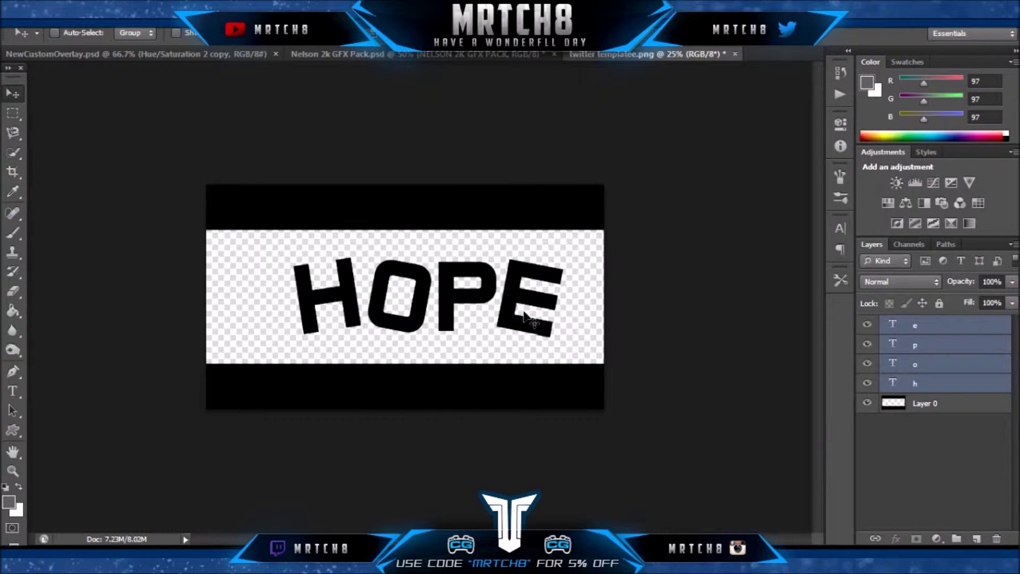
{"action": "key", "text": "ctrl+t"}
{"action": "left_click_drag", "start_coordinate": [525, 318], "coordinate": [489, 282]}
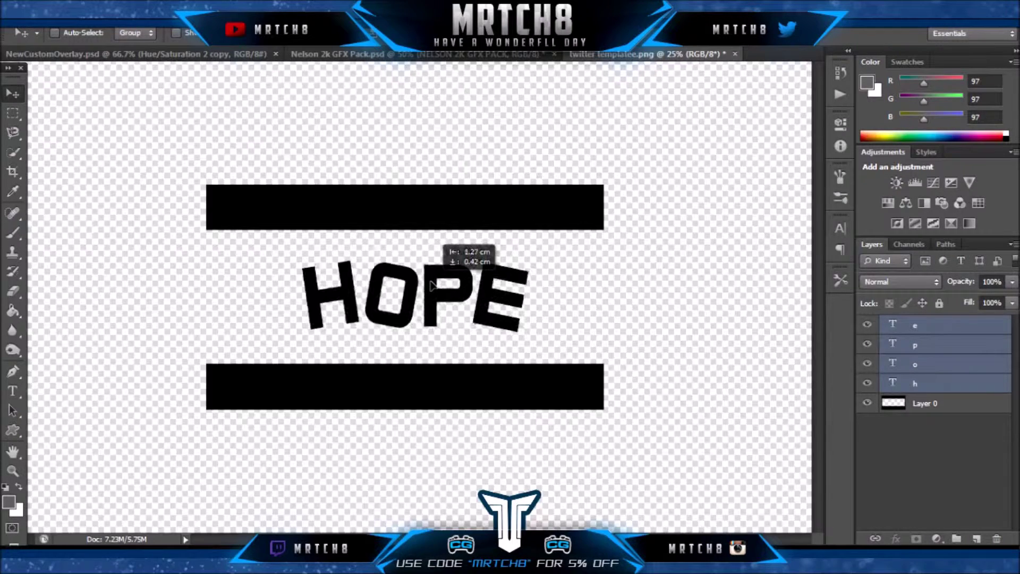
Step: Merge copies of the HOPE letters into one smart object, grouping and hiding the originals
{"action": "key", "text": "Return"}
{"action": "right_click", "coordinate": [927, 345]}
{"action": "left_click", "coordinate": [775, 104]}
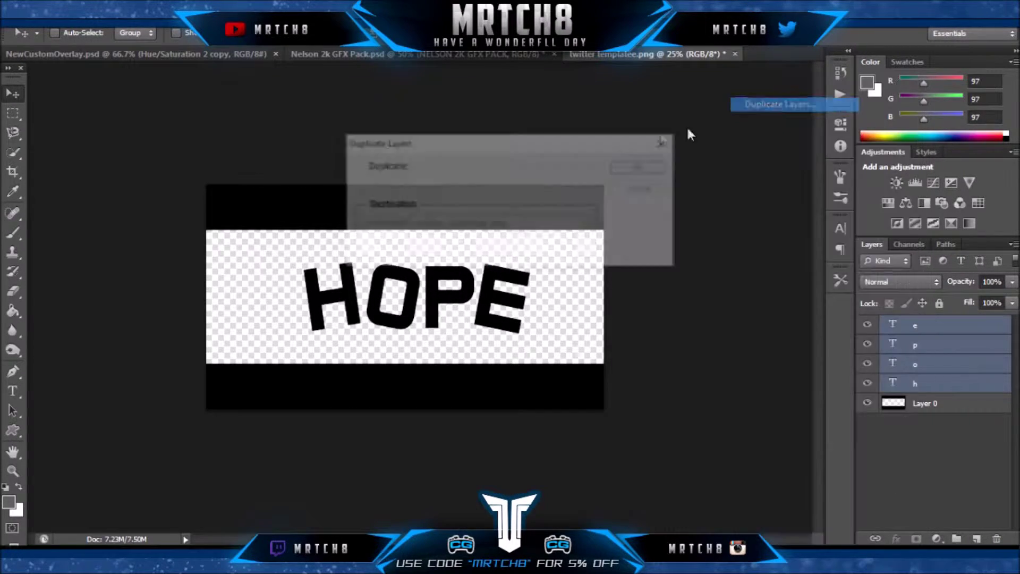
{"action": "key", "text": "Return"}
{"action": "right_click", "coordinate": [941, 331]}
{"action": "left_click", "coordinate": [881, 142]}
{"action": "left_click", "coordinate": [956, 538]}
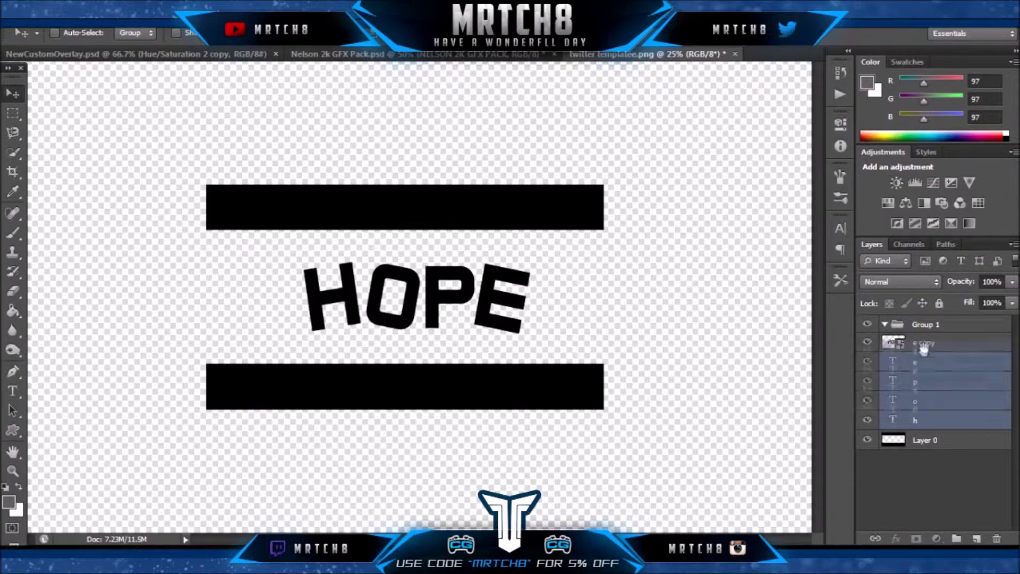
{"action": "left_click", "coordinate": [884, 324]}
Step: Select the merged HOPE outline and convert it into a work path
{"action": "right_click", "coordinate": [893, 343]}
{"action": "left_click", "coordinate": [706, 230]}
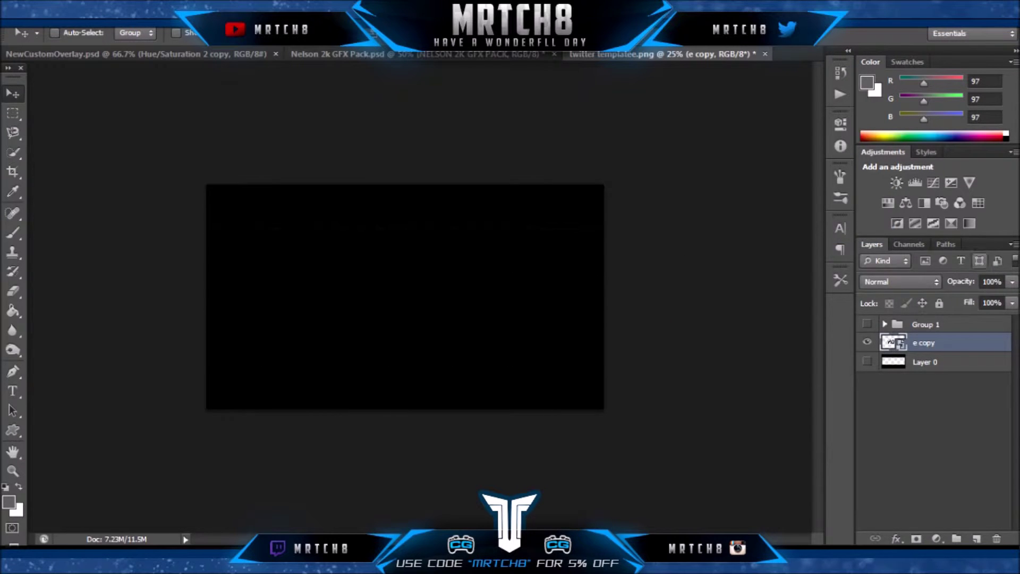
{"action": "left_click", "coordinate": [946, 244]}
{"action": "left_click", "coordinate": [1010, 243]}
{"action": "left_click", "coordinate": [935, 302]}
{"action": "left_click", "coordinate": [584, 190]}
Step: Export the work path as the Illustrator file hope and locate it in a folder window
{"action": "left_click", "coordinate": [11, 22]}
{"action": "left_click", "coordinate": [277, 305]}
{"action": "left_click", "coordinate": [596, 192]}
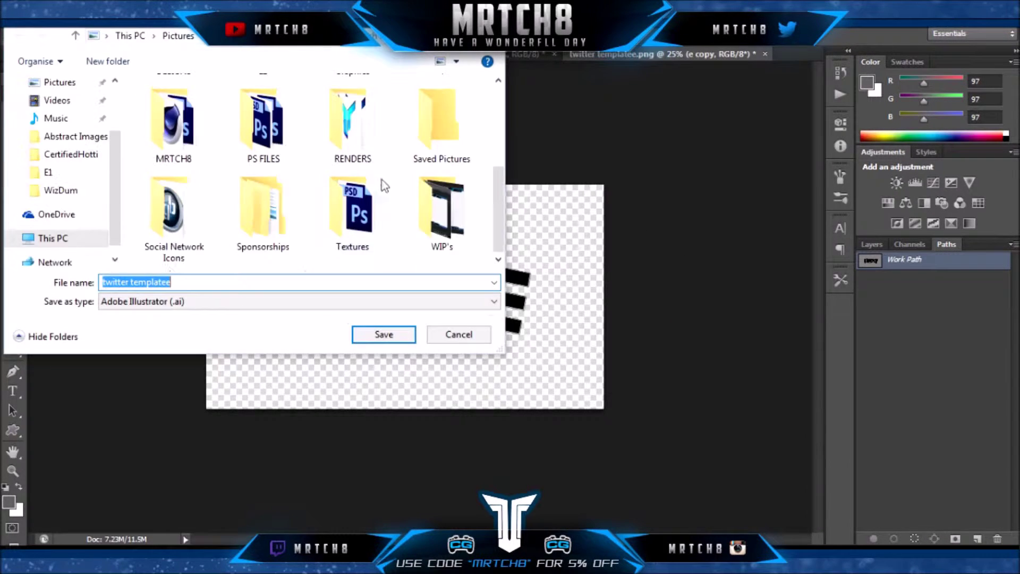
{"action": "type", "text": "e"}
{"action": "key", "text": "Return"}
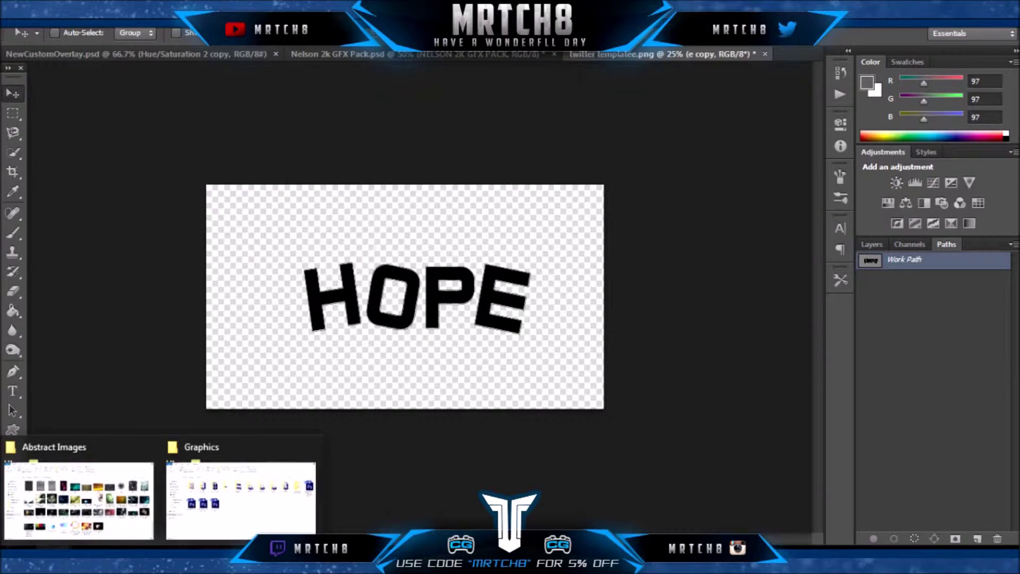
{"action": "left_click", "coordinate": [234, 494]}
{"action": "left_click", "coordinate": [53, 218]}
{"action": "left_click", "coordinate": [387, 367]}
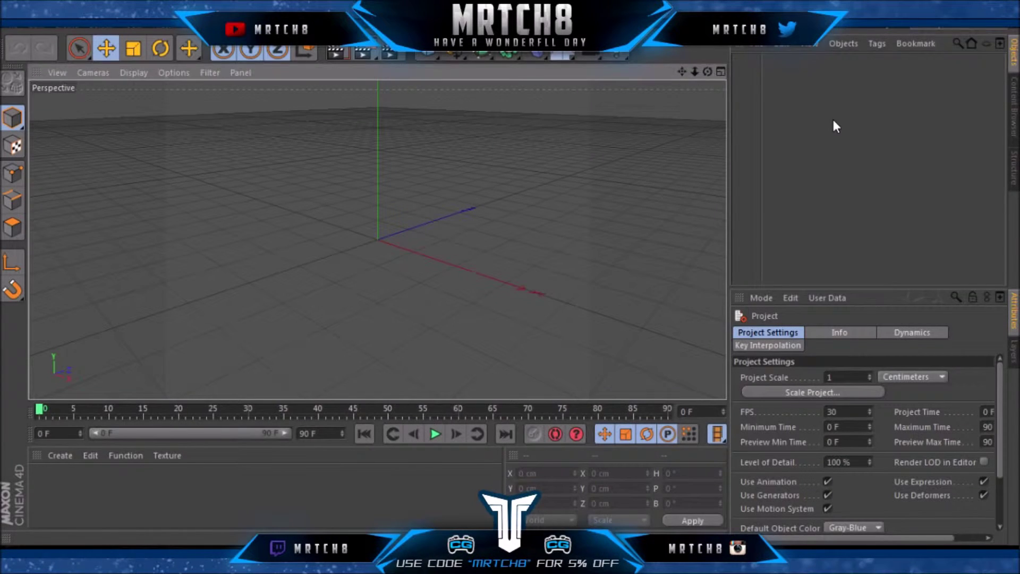
Step: Import the hope .ai splines into Cinema 4D and add Extrude NURBS objects
{"action": "left_click_drag", "start_coordinate": [388, 366], "coordinate": [832, 117]}
{"action": "left_click", "coordinate": [799, 273]}
{"action": "left_click", "coordinate": [737, 61]}
{"action": "left_click", "coordinate": [777, 76]}
{"action": "left_click", "coordinate": [481, 53]}
{"action": "key", "text": "Delete"}
{"action": "left_click", "coordinate": [481, 53]}
{"action": "left_click", "coordinate": [480, 53]}
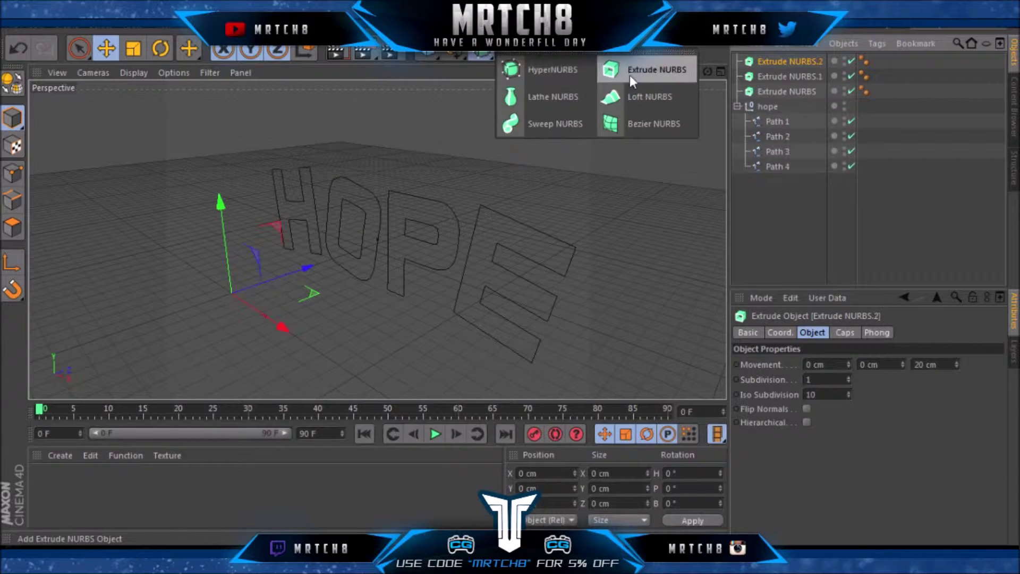
{"action": "left_click", "coordinate": [480, 53]}
Step: Parent each letter path to its own Extrude NURBS and set the extrusion depth to 20 cm
{"action": "left_click_drag", "start_coordinate": [777, 136], "coordinate": [786, 61]}
{"action": "left_click_drag", "start_coordinate": [777, 151], "coordinate": [781, 121]}
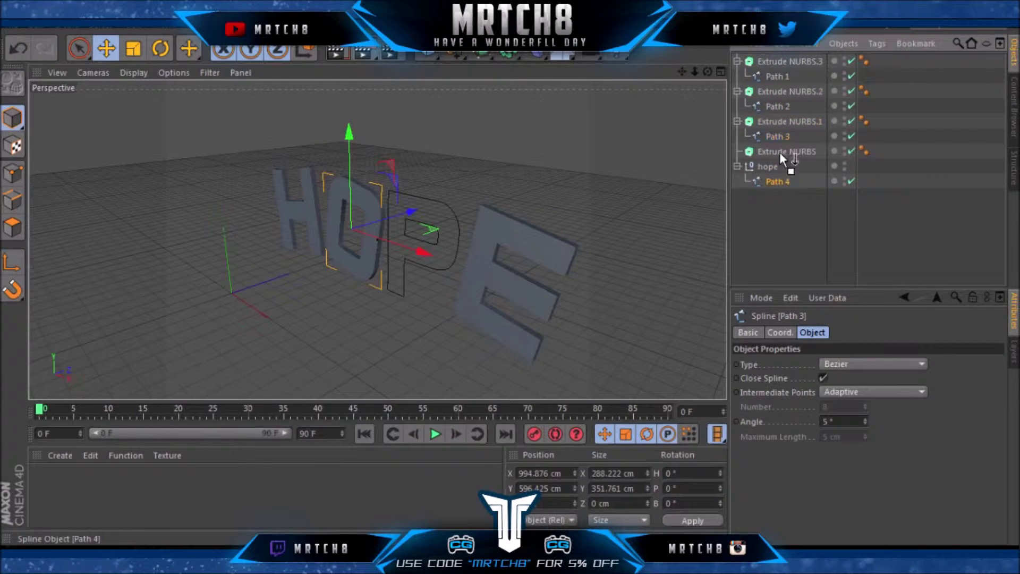
{"action": "left_click_drag", "start_coordinate": [783, 158], "coordinate": [785, 153]}
{"action": "key", "text": "Down"}
{"action": "key", "text": "Down"}
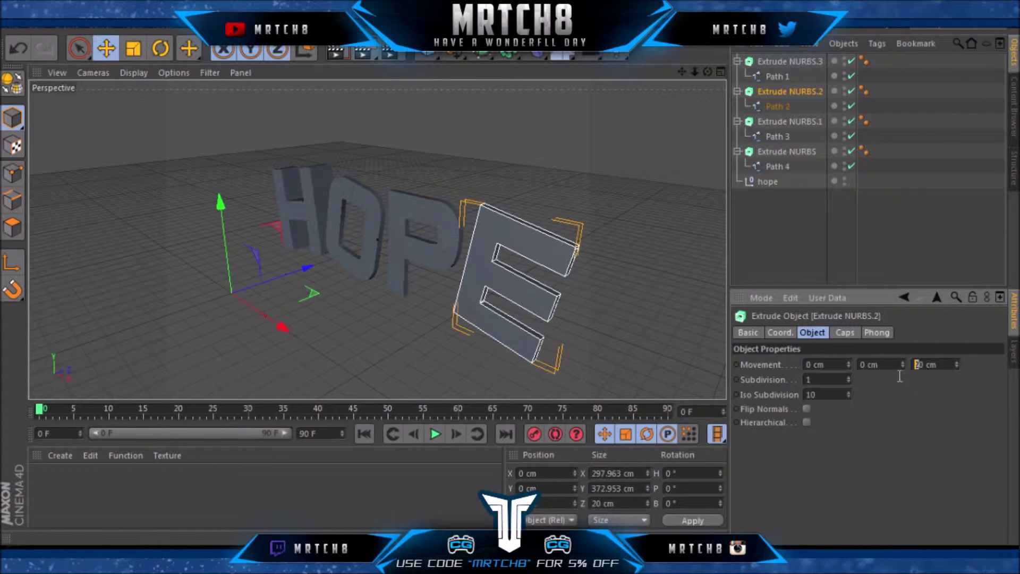
{"action": "key", "text": "Down"}
{"action": "key", "text": "Down"}
{"action": "double_click", "coordinate": [930, 364]}
{"action": "type", "text": "20"}
{"action": "key", "text": "Return"}
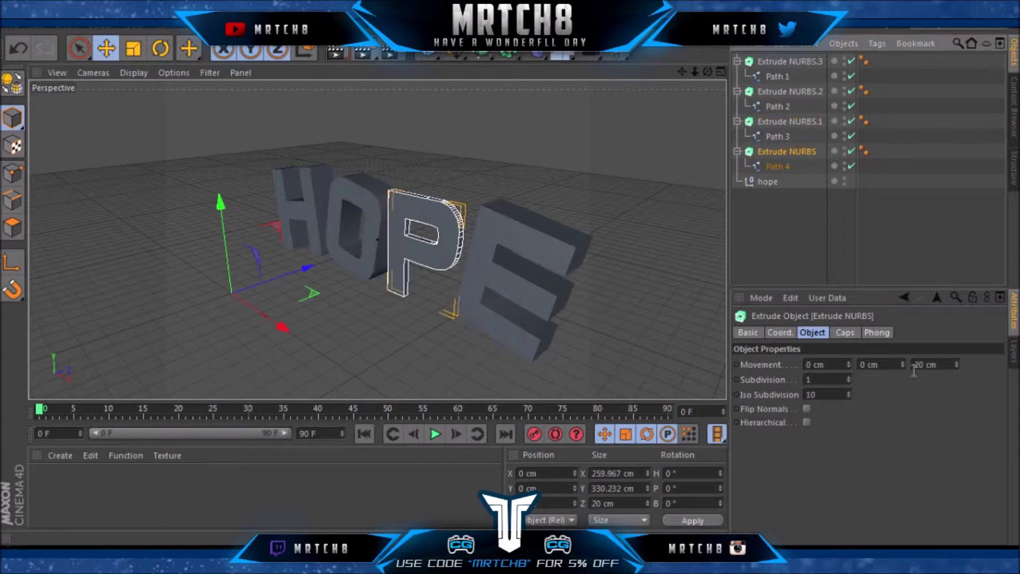
{"action": "left_click", "coordinate": [774, 238]}
{"action": "left_click_drag", "start_coordinate": [376, 237], "coordinate": [376, 240]}
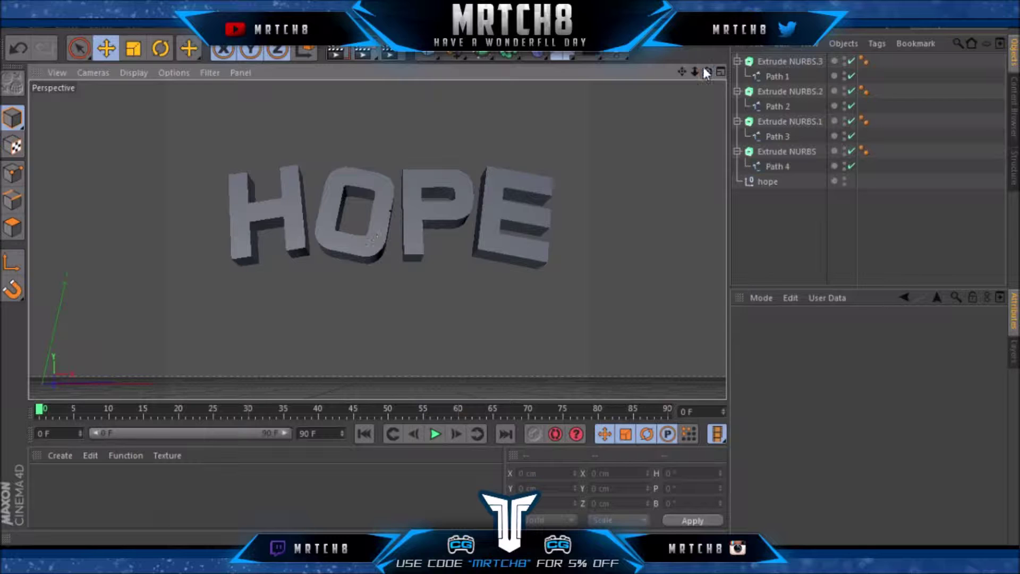
Step: Open the C4D Materials folder from Pictures and show the elFABIOFX pack's Abstract materials
{"action": "left_click", "coordinate": [239, 510]}
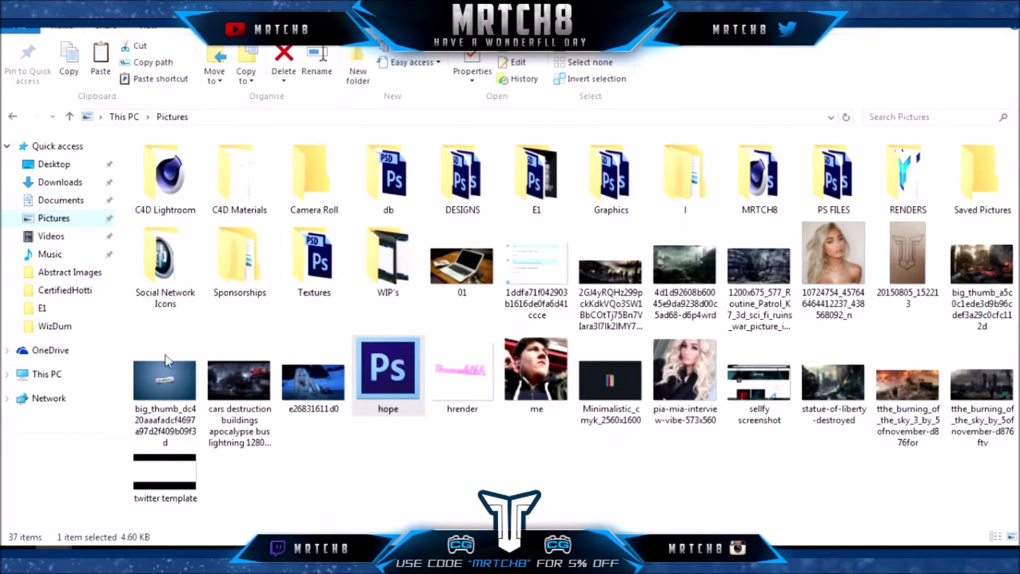
{"action": "double_click", "coordinate": [603, 191]}
{"action": "key", "text": "BackSpace"}
{"action": "double_click", "coordinate": [266, 298]}
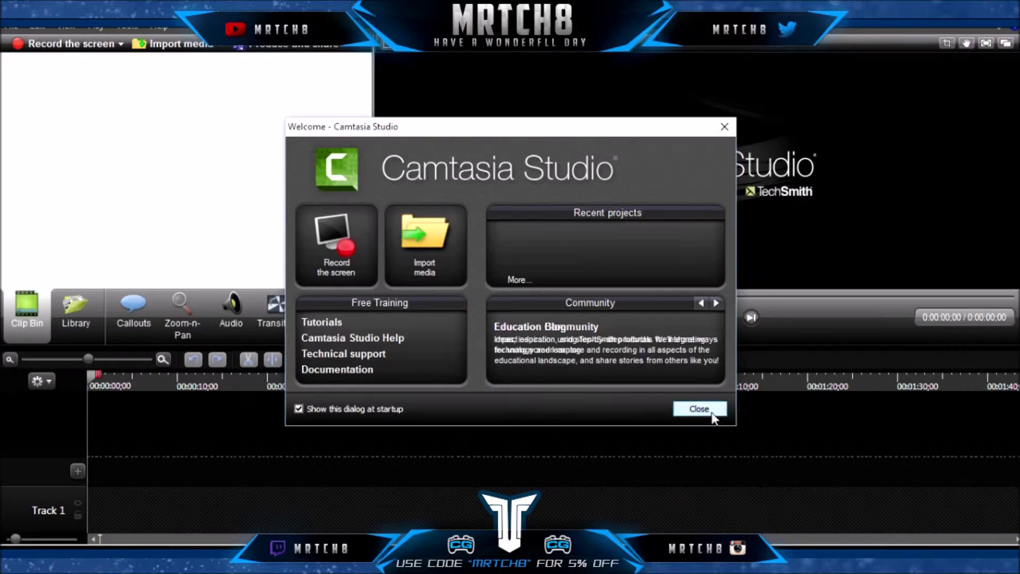
{"action": "left_click", "coordinate": [695, 409]}
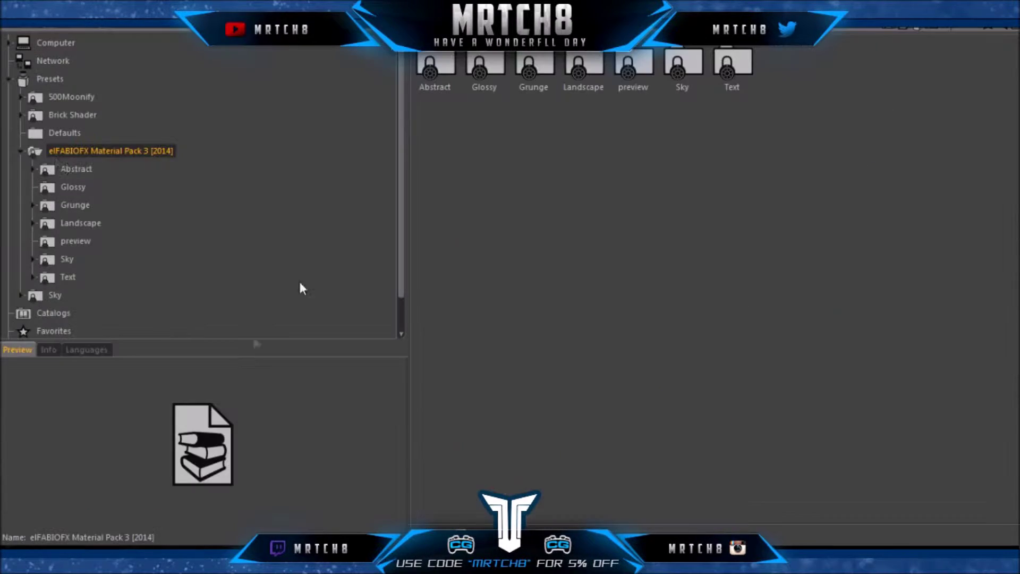
{"action": "double_click", "coordinate": [435, 64]}
Step: Preview the red Glossy001 material and browse the Grunge and Landscape presets
{"action": "key", "text": "Down"}
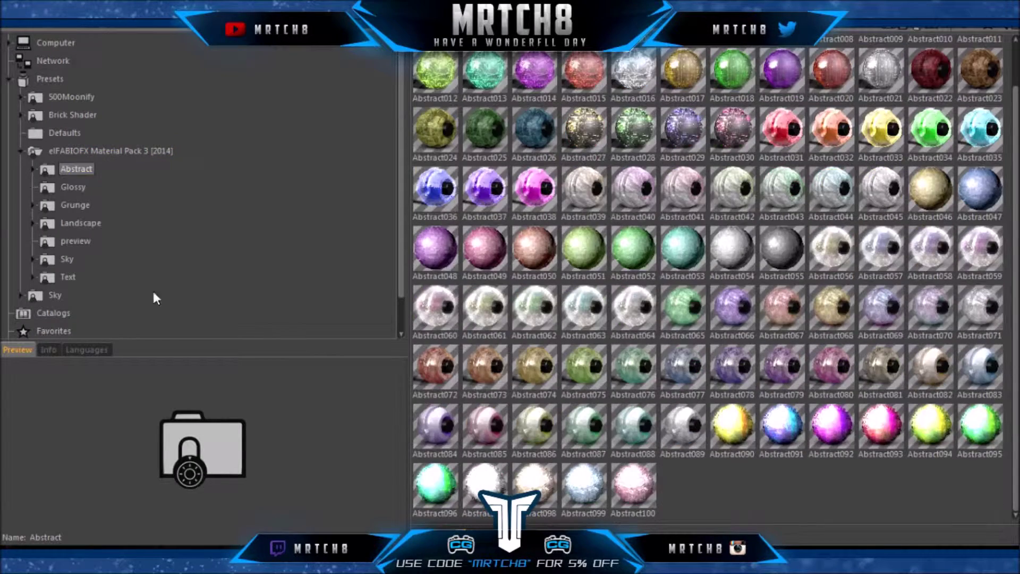
{"action": "left_click", "coordinate": [440, 59]}
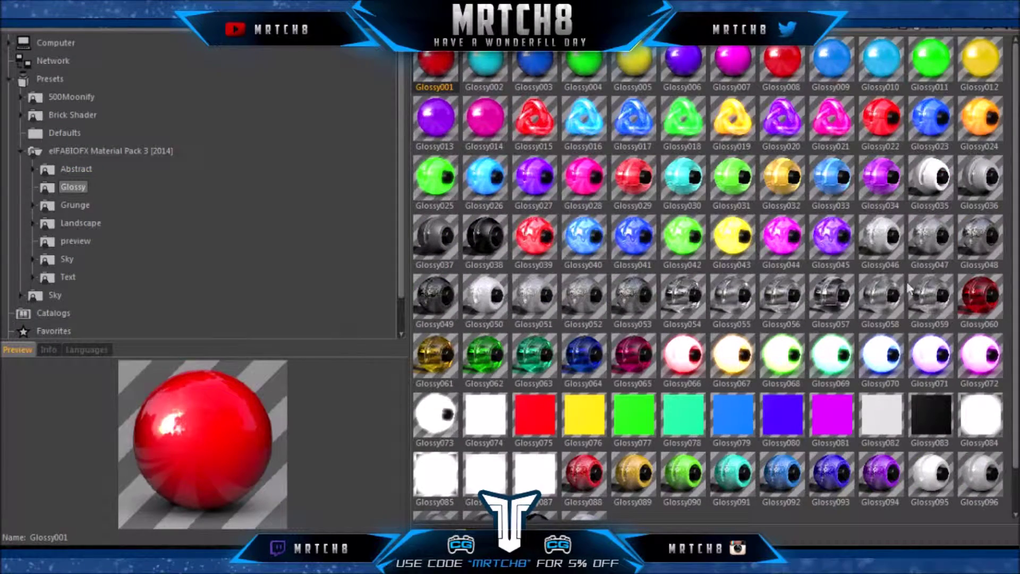
{"action": "scroll", "coordinate": [828, 272], "scroll_direction": "down", "scroll_amount": 2}
{"action": "left_click", "coordinate": [73, 205]}
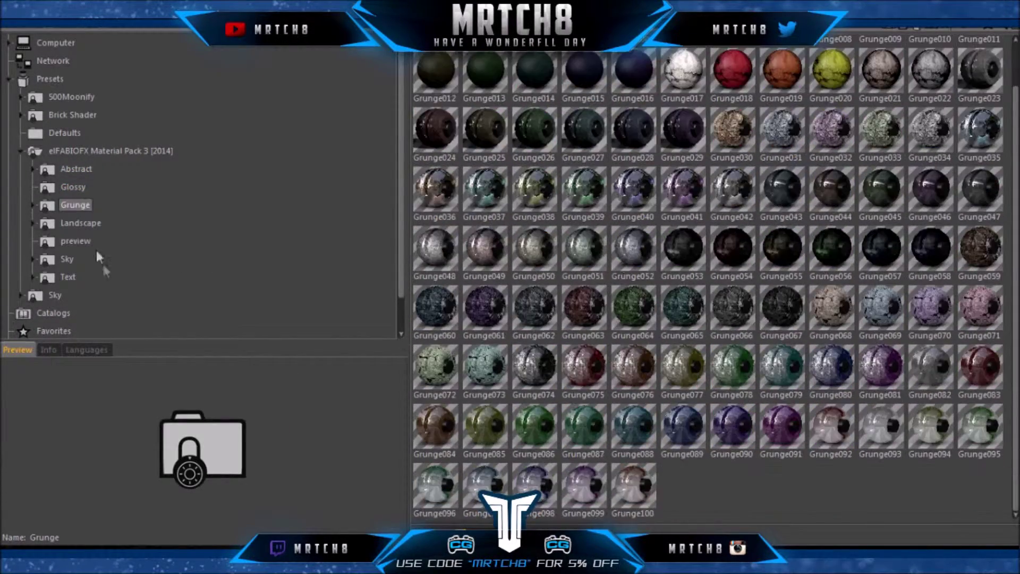
{"action": "left_click", "coordinate": [79, 223]}
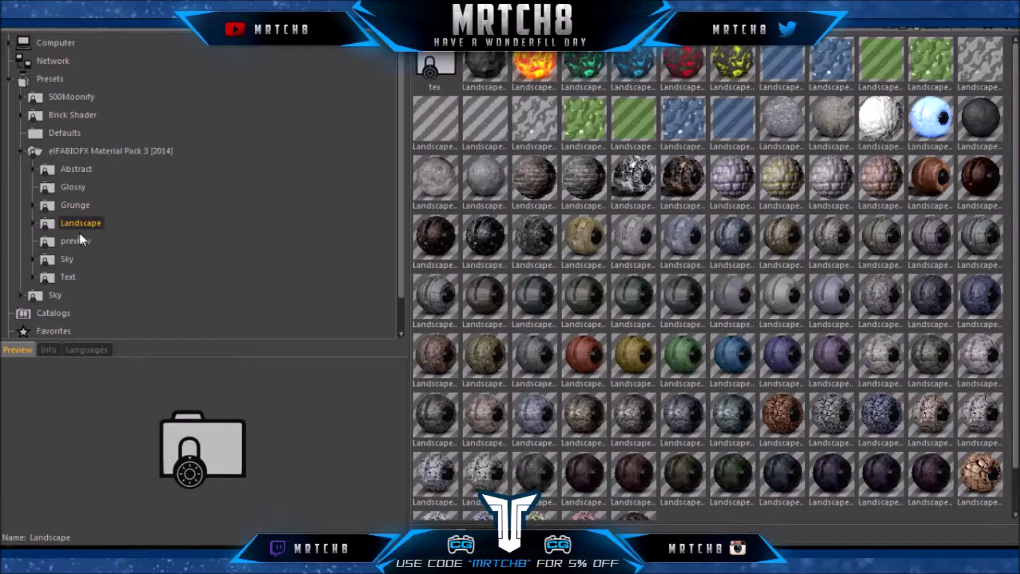
{"action": "left_click", "coordinate": [683, 64]}
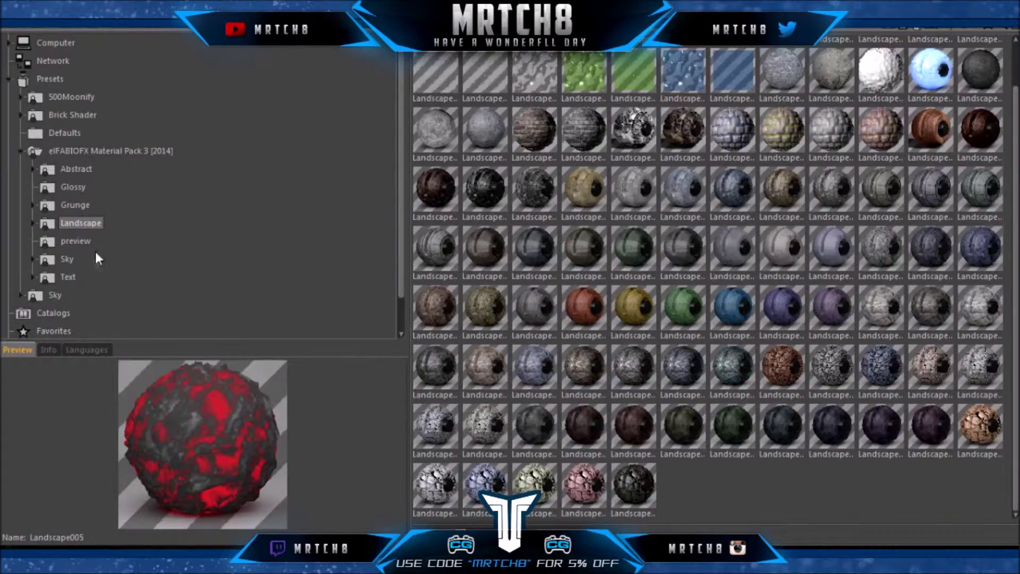
Step: Browse the preview folder's materials, including the red cracked Grunge018
{"action": "left_click", "coordinate": [76, 240]}
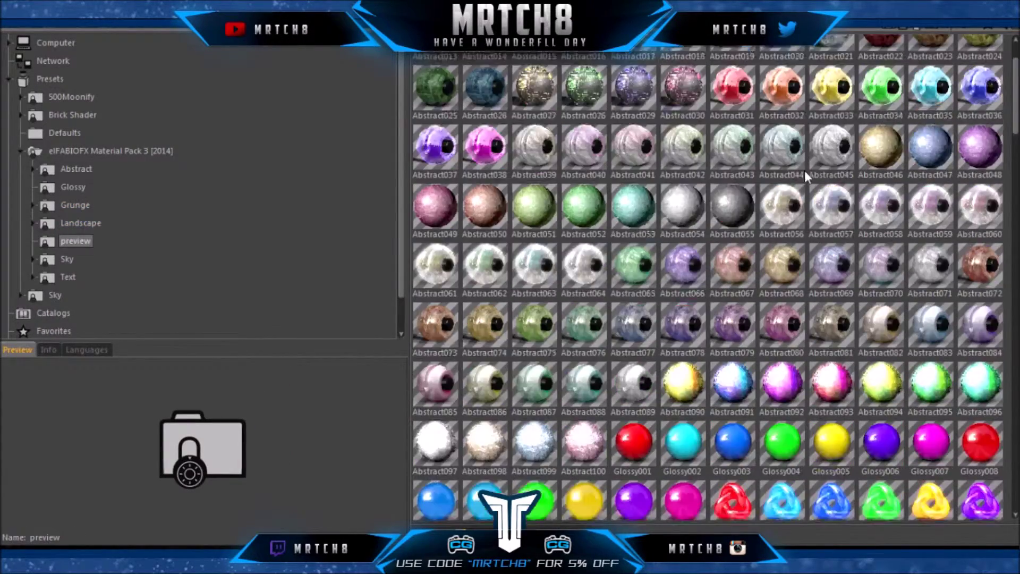
{"action": "scroll", "coordinate": [818, 186], "scroll_direction": "down", "scroll_amount": 3}
{"action": "left_click", "coordinate": [828, 200]}
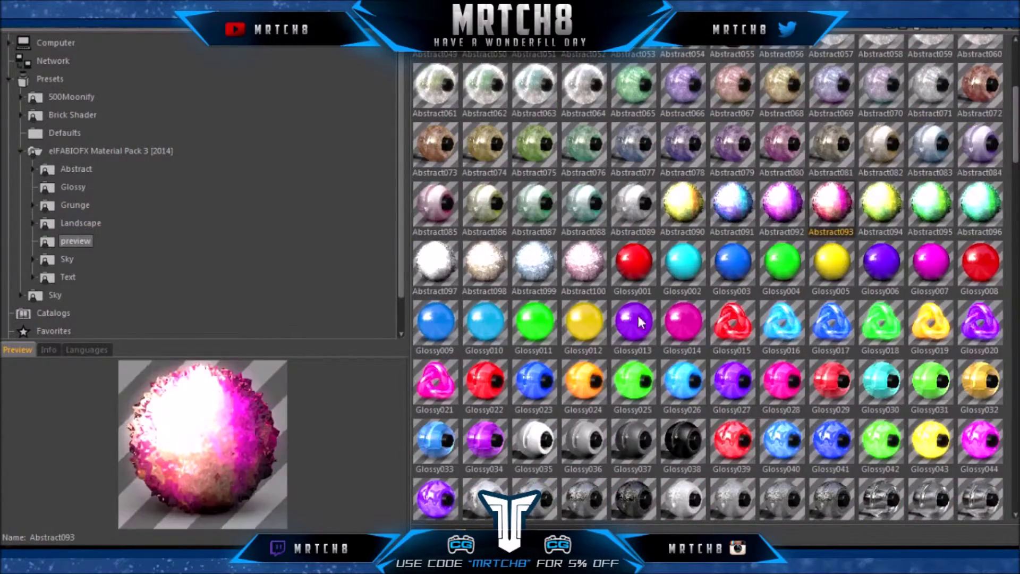
{"action": "scroll", "coordinate": [827, 199], "scroll_direction": "down", "scroll_amount": 3}
{"action": "left_click", "coordinate": [583, 285]}
{"action": "scroll", "coordinate": [690, 345], "scroll_direction": "down", "scroll_amount": 2}
{"action": "scroll", "coordinate": [584, 398], "scroll_direction": "down", "scroll_amount": 3}
{"action": "scroll", "coordinate": [584, 398], "scroll_direction": "down", "scroll_amount": 3}
{"action": "scroll", "coordinate": [584, 397], "scroll_direction": "down", "scroll_amount": 3}
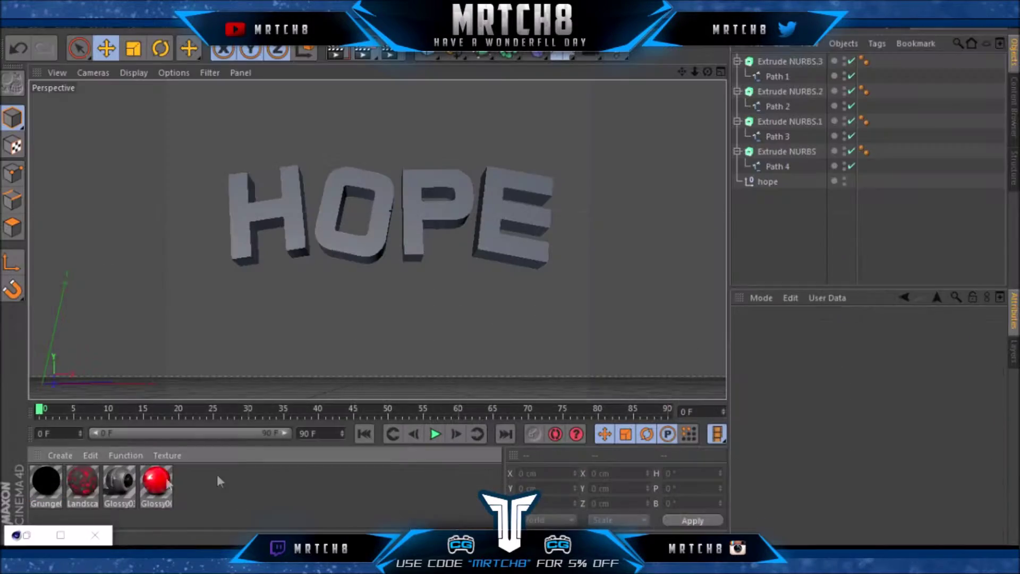
Step: Apply Landscape005 to each HOPE letter's Extrude NURBS with Cubic texture projection
{"action": "left_click_drag", "start_coordinate": [82, 481], "coordinate": [269, 216]}
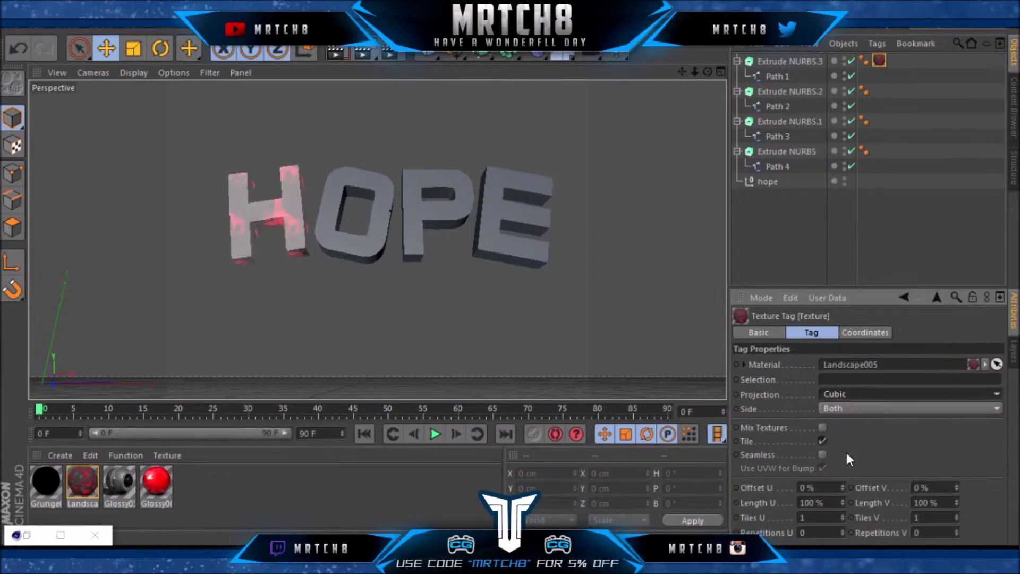
{"action": "left_click_drag", "start_coordinate": [82, 480], "coordinate": [413, 216]}
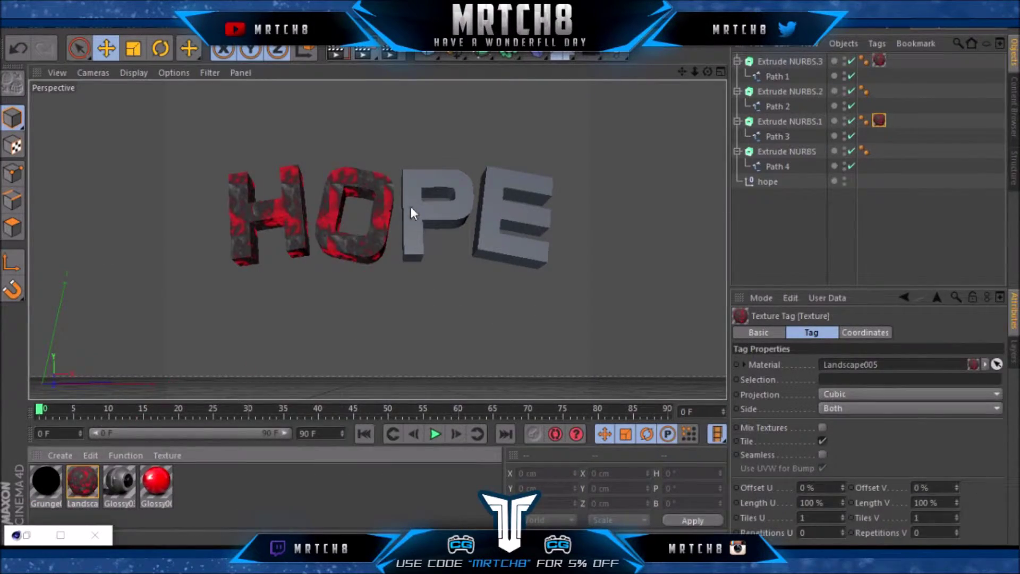
{"action": "left_click", "coordinate": [908, 394]}
{"action": "left_click", "coordinate": [839, 453]}
{"action": "left_click_drag", "start_coordinate": [410, 320], "coordinate": [512, 217]}
{"action": "left_click", "coordinate": [908, 394]}
{"action": "left_click", "coordinate": [840, 453]}
{"action": "left_click", "coordinate": [471, 109]}
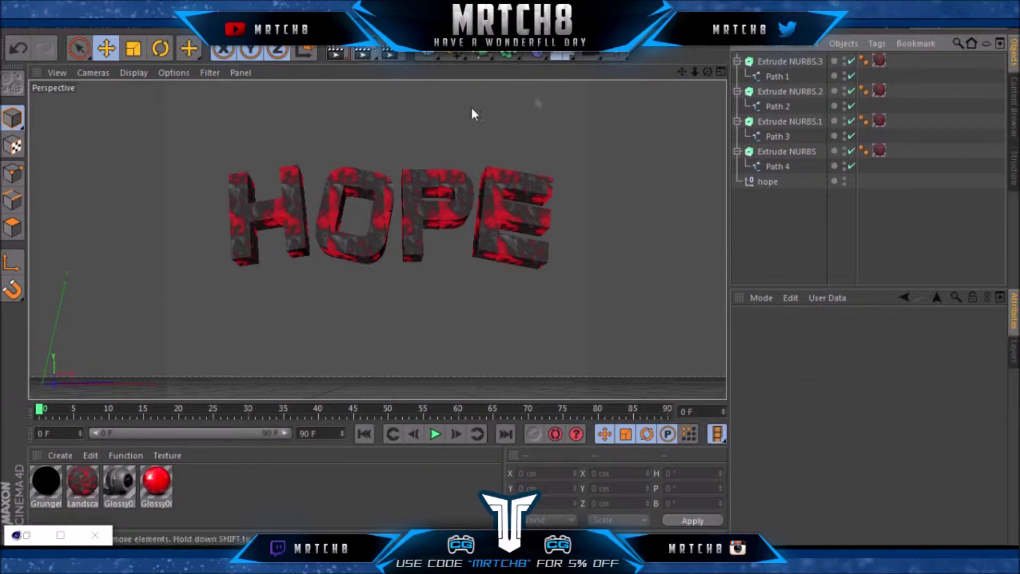
{"action": "left_click_drag", "start_coordinate": [707, 71], "coordinate": [691, 75]}
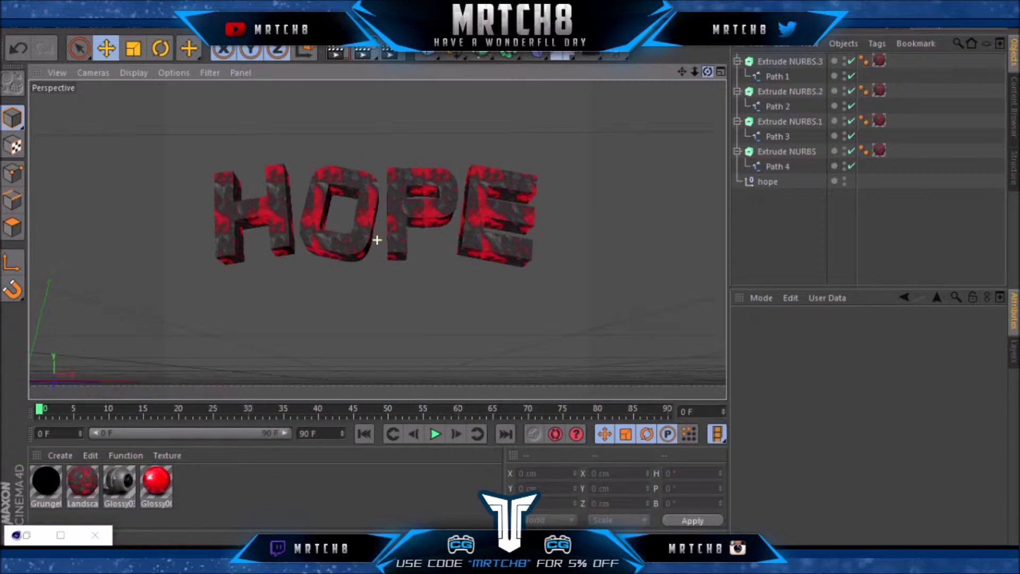
{"action": "left_click", "coordinate": [389, 52]}
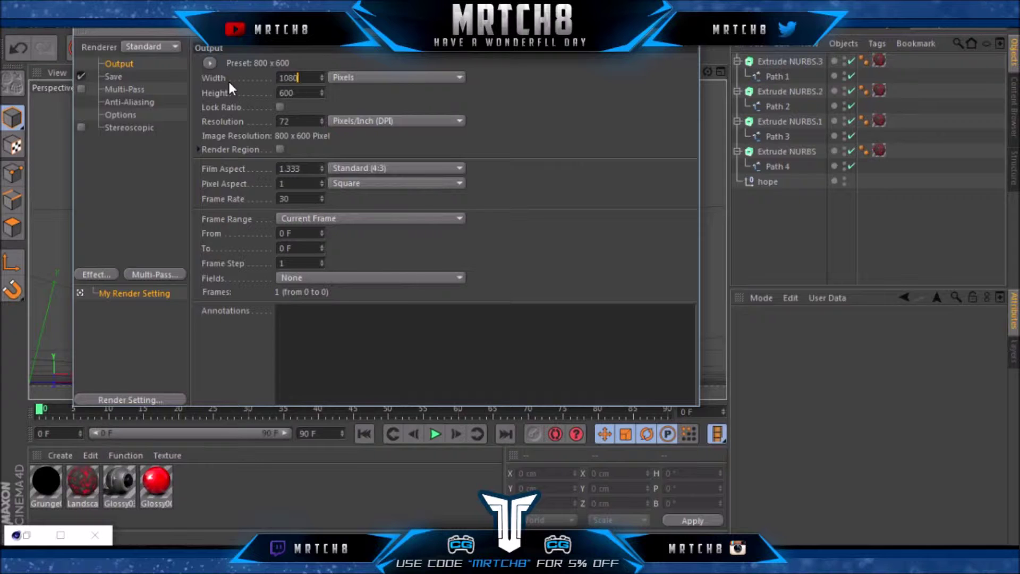
Step: Set the render output to 1080×1020, PNG format, with file name hope
{"action": "left_click", "coordinate": [113, 76]}
{"action": "left_click", "coordinate": [366, 106]}
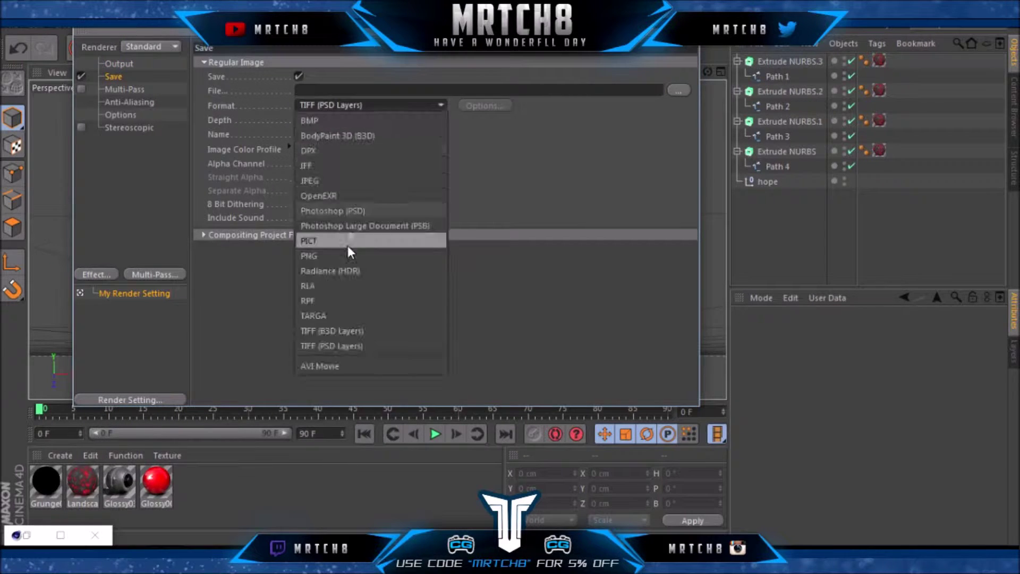
{"action": "left_click", "coordinate": [344, 247]}
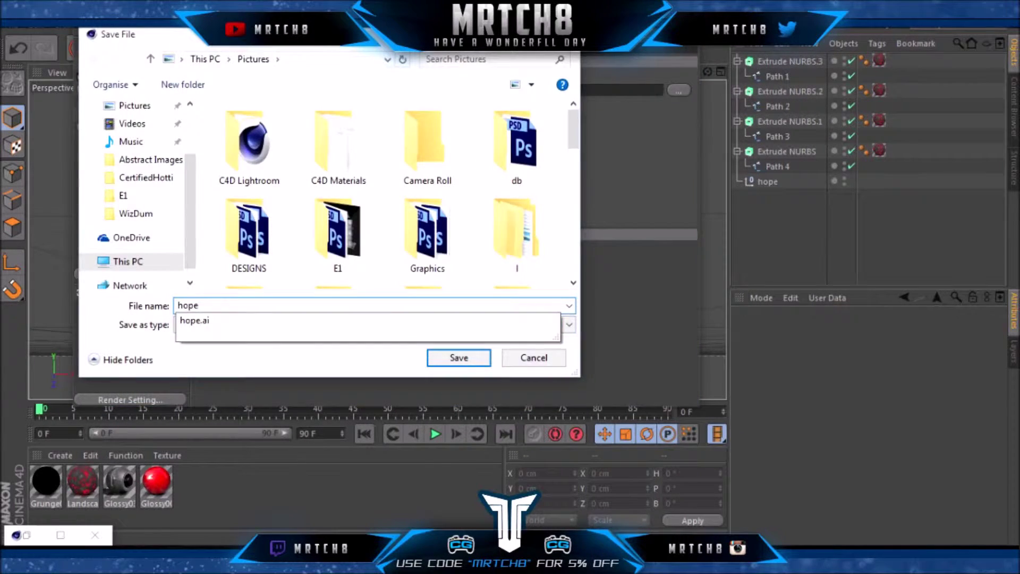
{"action": "key", "text": "Return"}
{"action": "left_click", "coordinate": [336, 53]}
Step: Render the scene to the Picture Viewer and save the picture as hope
{"action": "left_click", "coordinate": [366, 53]}
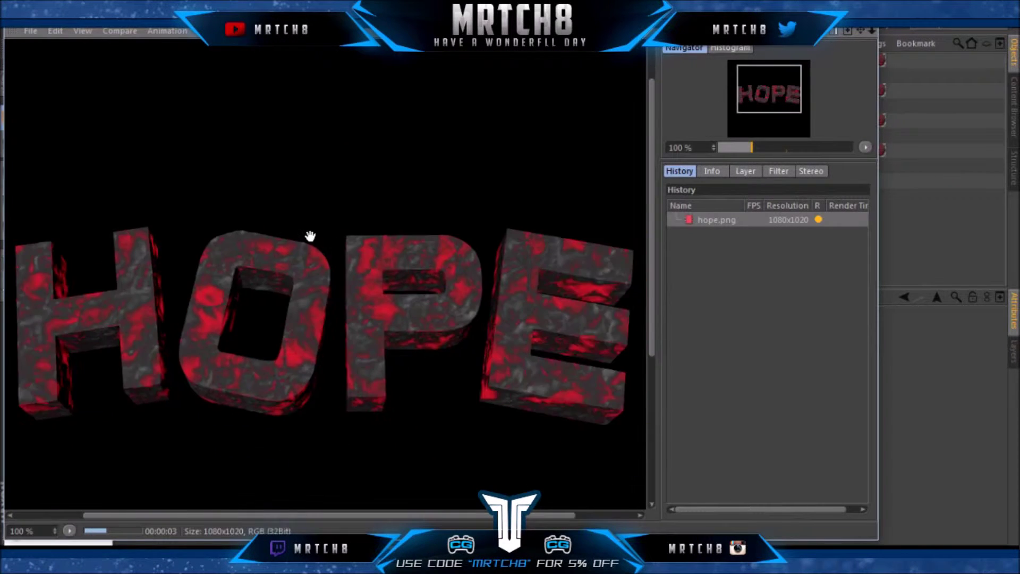
{"action": "left_click", "coordinate": [30, 30]}
{"action": "left_click", "coordinate": [40, 69]}
{"action": "left_click", "coordinate": [98, 290]}
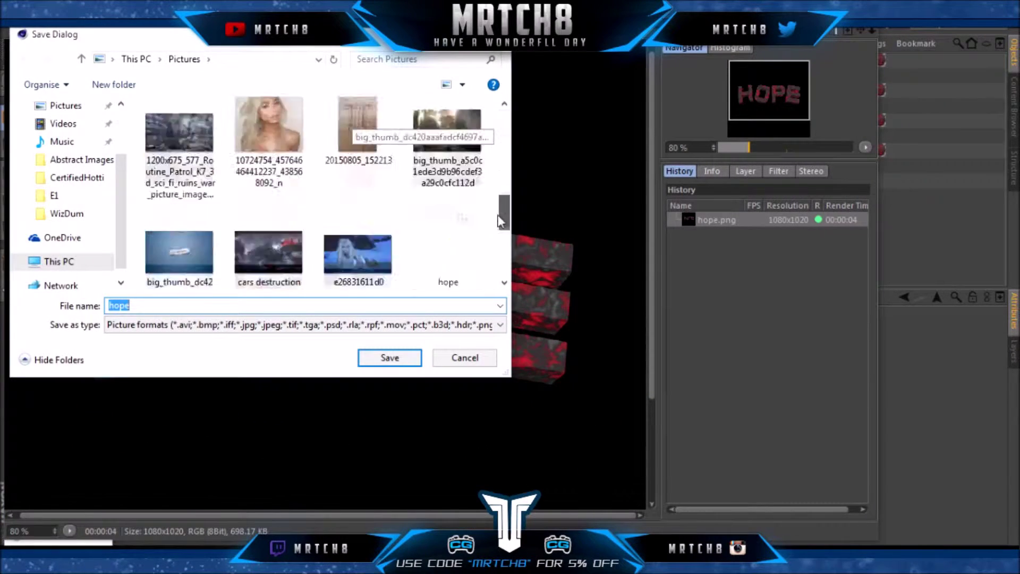
{"action": "key", "text": "Return"}
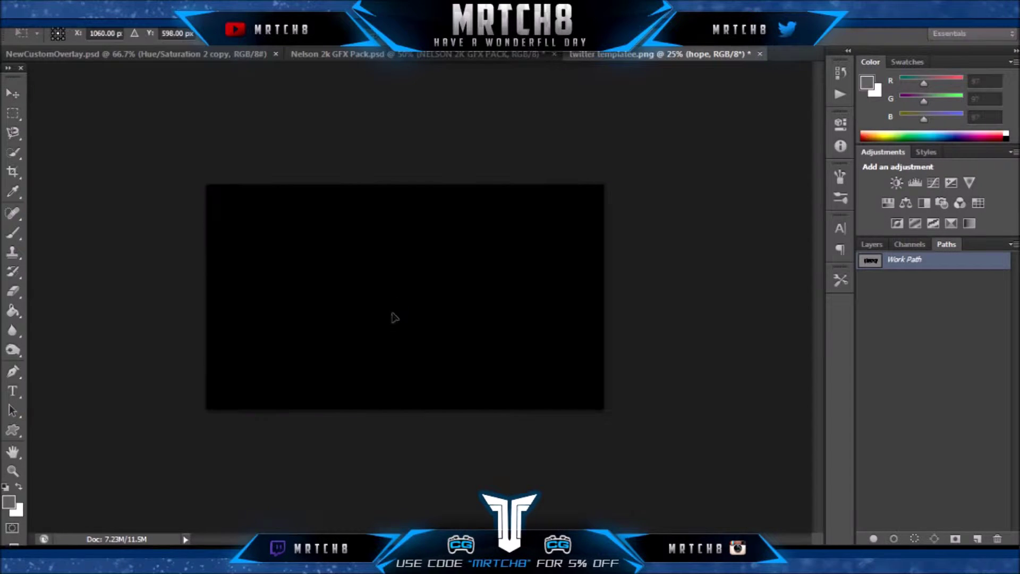
Step: Hide the e copy layer and drag the hope.png render into the header
{"action": "left_click", "coordinate": [933, 317]}
{"action": "left_click", "coordinate": [872, 244]}
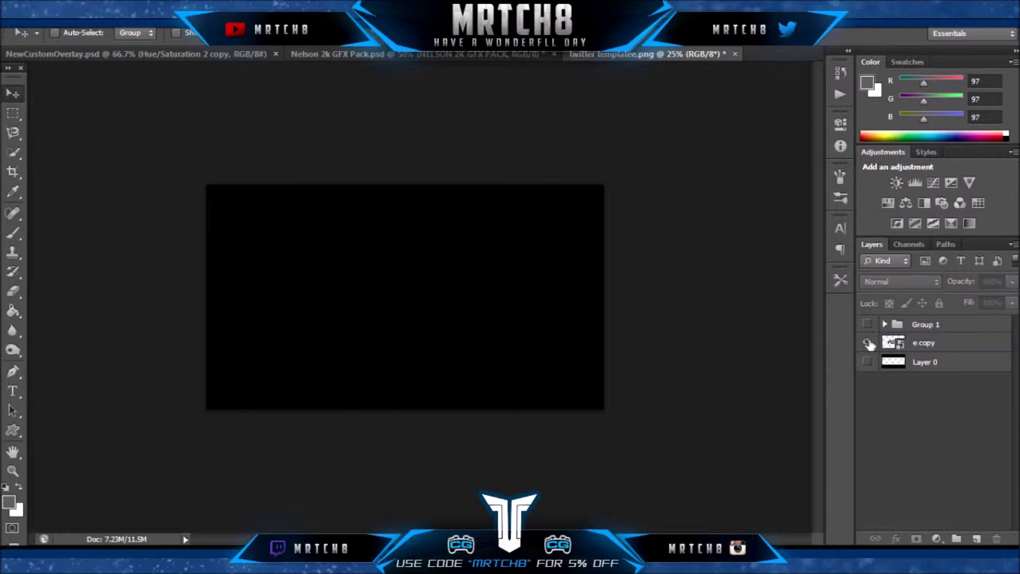
{"action": "left_click", "coordinate": [867, 343]}
{"action": "key", "text": "ctrl+minus"}
{"action": "key", "text": "ctrl+plus"}
{"action": "left_click", "coordinate": [925, 343]}
{"action": "left_click", "coordinate": [239, 486]}
{"action": "mouse_move", "coordinate": [467, 488]}
{"action": "left_mouse_down"}
{"action": "mouse_move", "coordinate": [344, 370]}
{"action": "mouse_move", "coordinate": [447, 291]}
{"action": "left_mouse_up"}
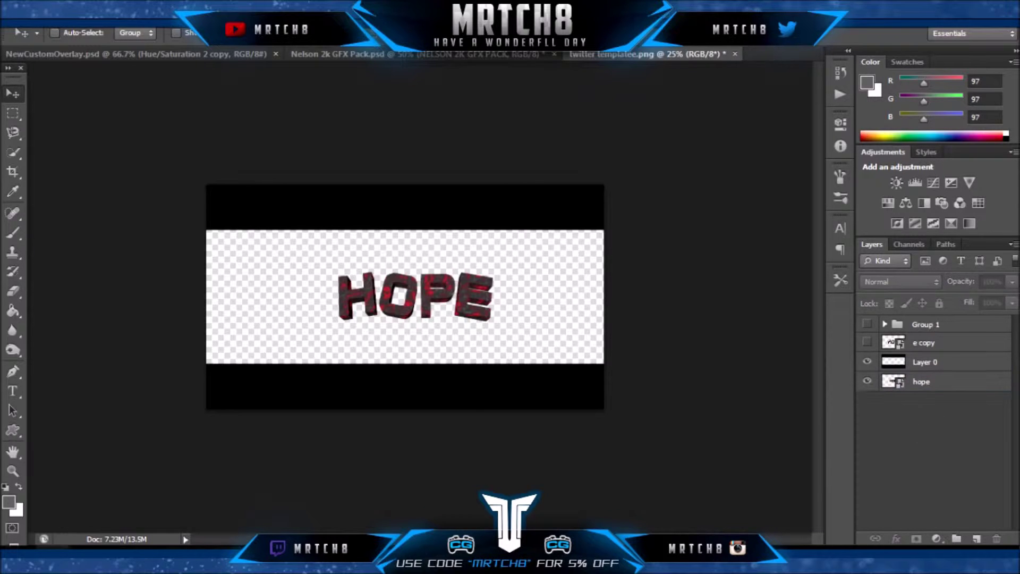
Step: Draw a grey rectangle backdrop below the HOPE render and add a new layer above it
{"action": "left_click", "coordinate": [867, 83]}
{"action": "left_click", "coordinate": [945, 148]}
{"action": "left_click_drag", "start_coordinate": [190, 185], "coordinate": [633, 437]}
{"action": "left_click_drag", "start_coordinate": [924, 330], "coordinate": [942, 425]}
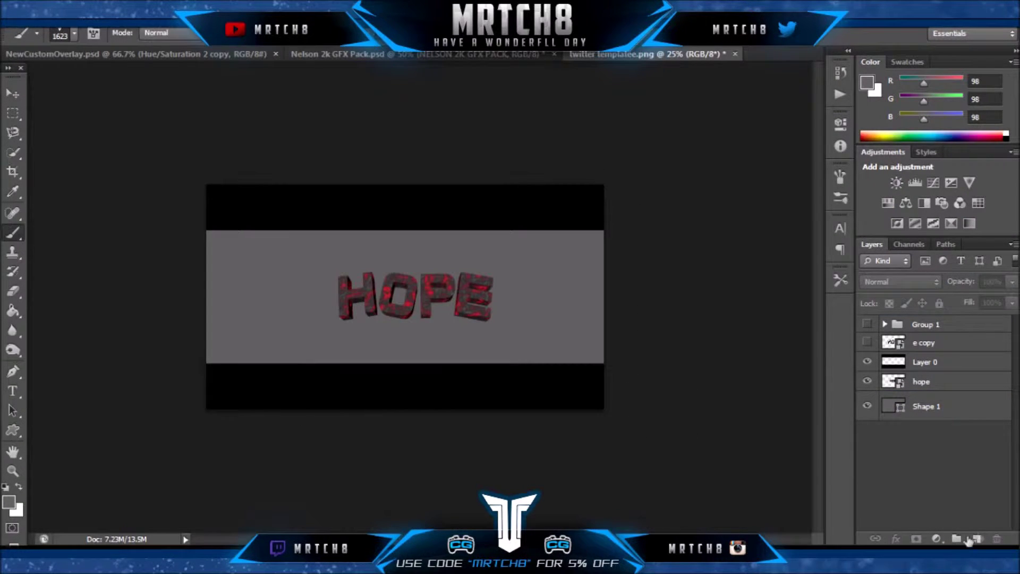
{"action": "left_click", "coordinate": [975, 539]}
{"action": "left_click_drag", "start_coordinate": [925, 325], "coordinate": [924, 401]}
Step: Stamp black ray brush strokes on the left and right sides, then add another empty layer
{"action": "left_click", "coordinate": [74, 34]}
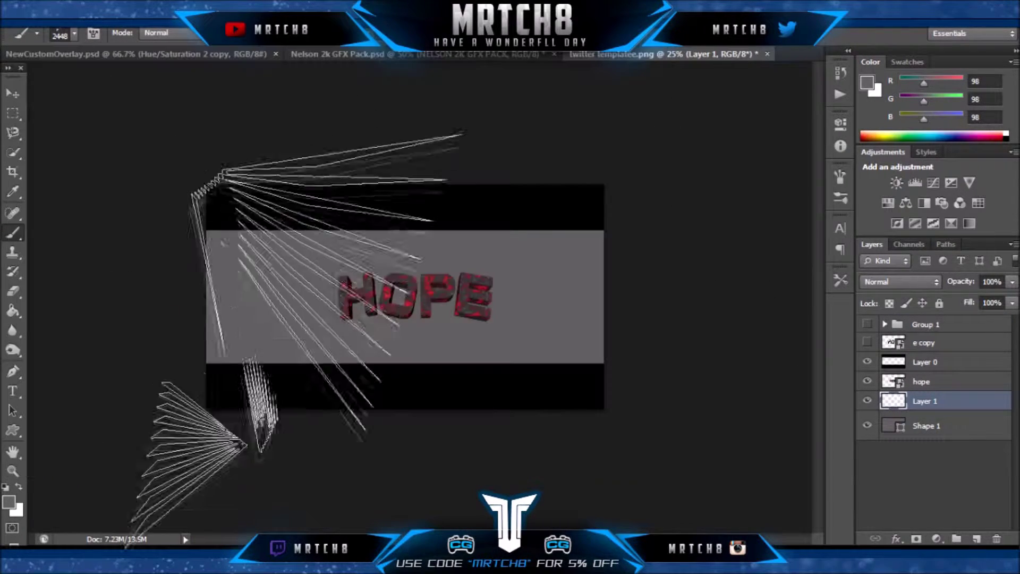
{"action": "left_click", "coordinate": [478, 255]}
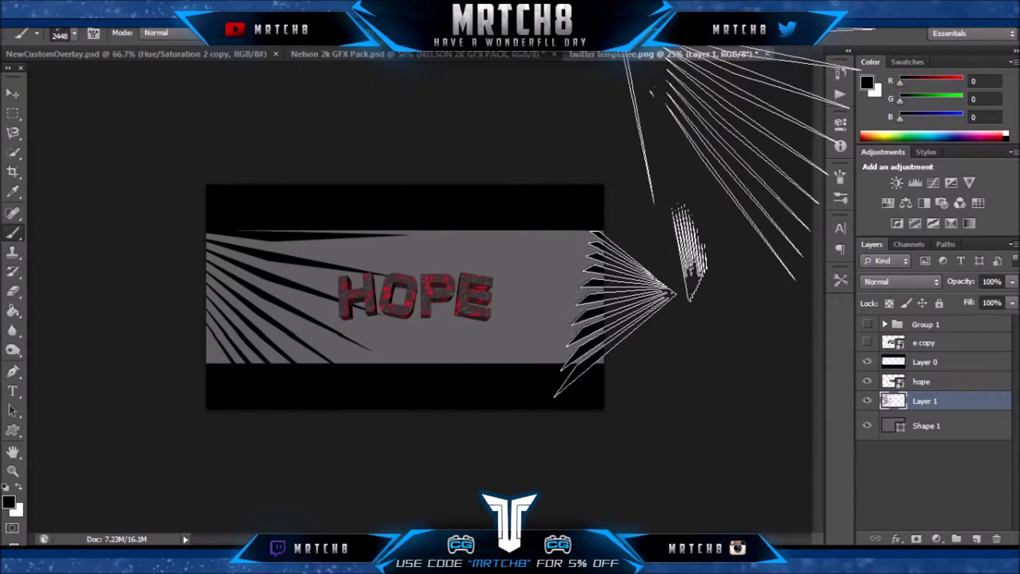
{"action": "left_click", "coordinate": [664, 281]}
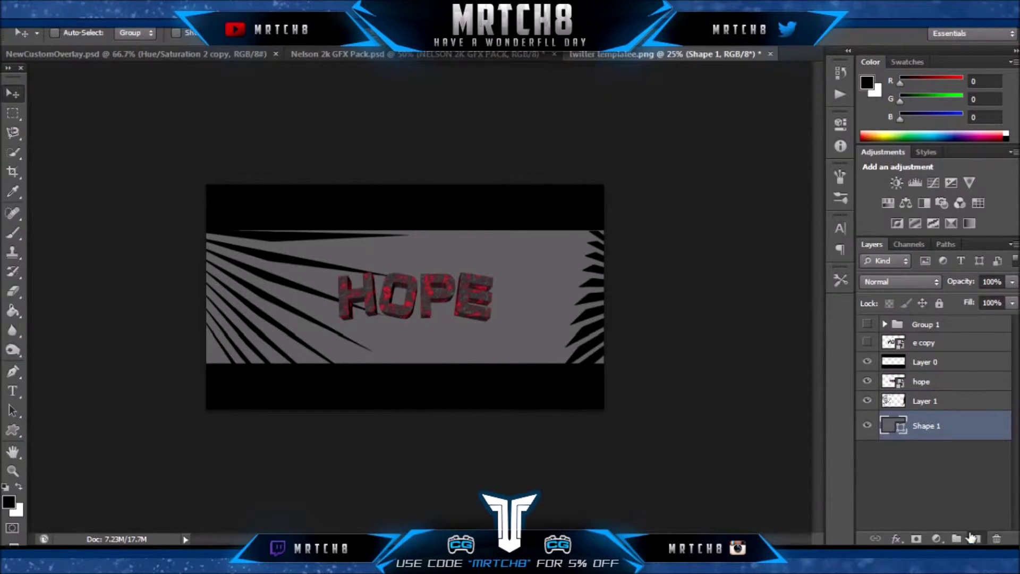
{"action": "left_click", "coordinate": [971, 538]}
Step: Set a 2448 px brush and paint red splatters across the header
{"action": "key", "text": "b"}
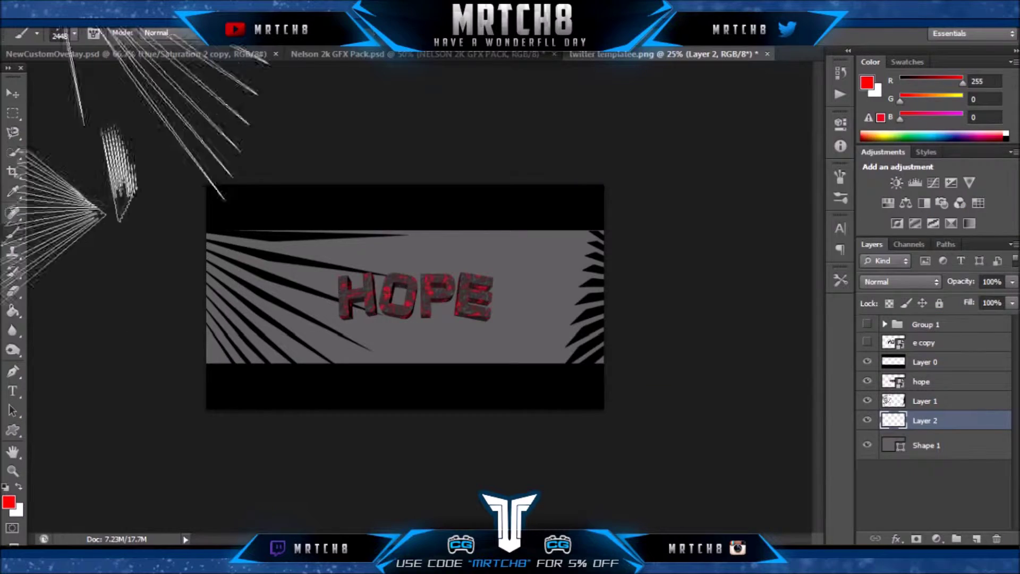
{"action": "right_click", "coordinate": [125, 257]}
{"action": "scroll", "coordinate": [413, 423], "scroll_direction": "up", "scroll_amount": 3}
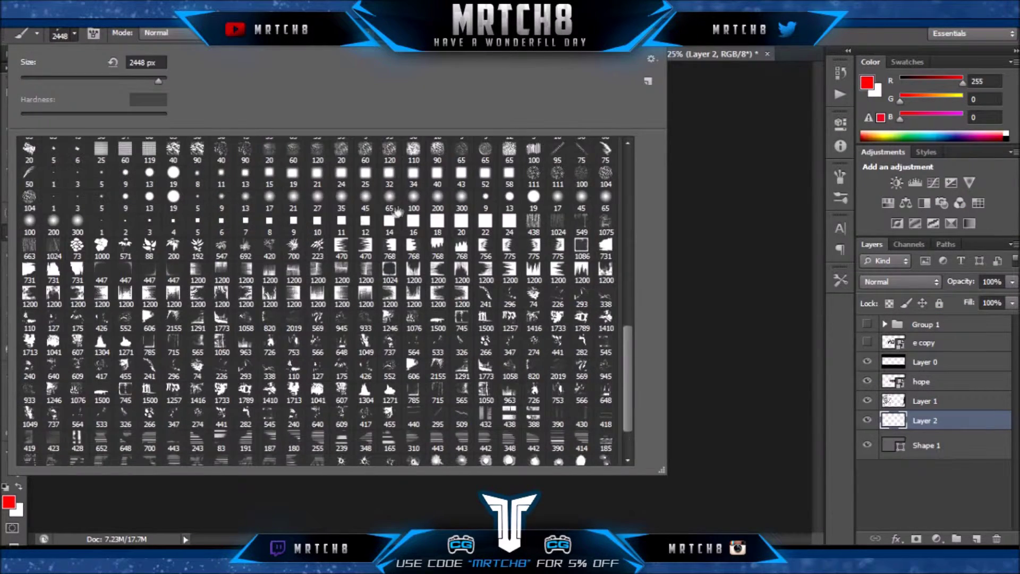
{"action": "scroll", "coordinate": [146, 411], "scroll_direction": "down", "scroll_amount": 3}
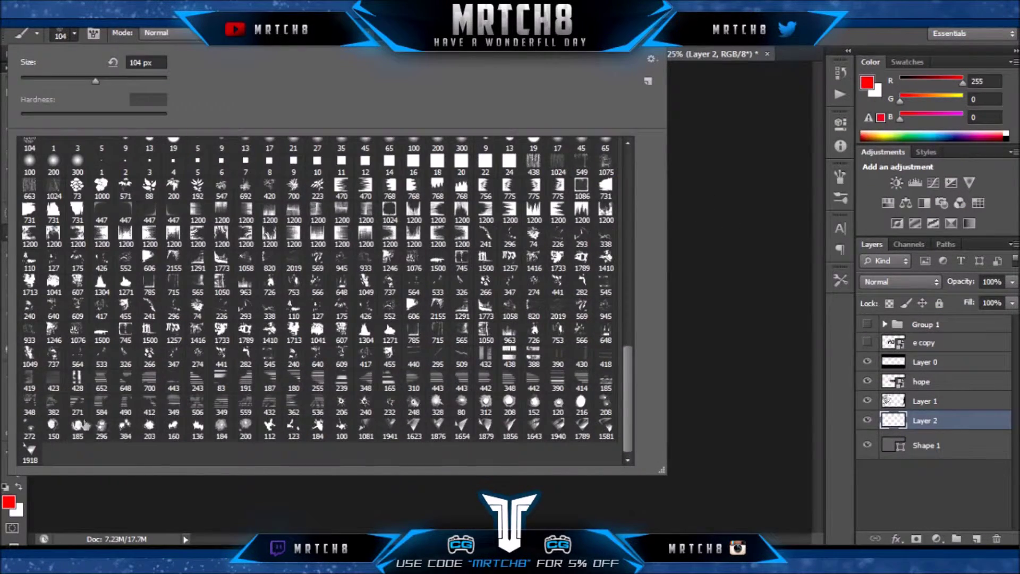
{"action": "scroll", "coordinate": [133, 268], "scroll_direction": "up", "scroll_amount": 3}
{"action": "scroll", "coordinate": [158, 196], "scroll_direction": "up", "scroll_amount": 3}
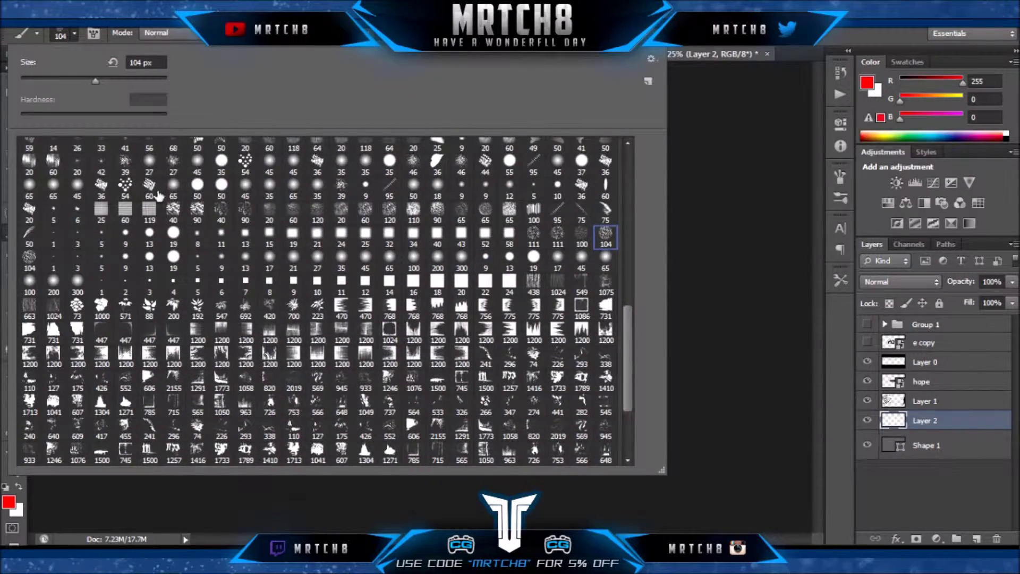
{"action": "type", "text": "2448"}
{"action": "key", "text": "Return"}
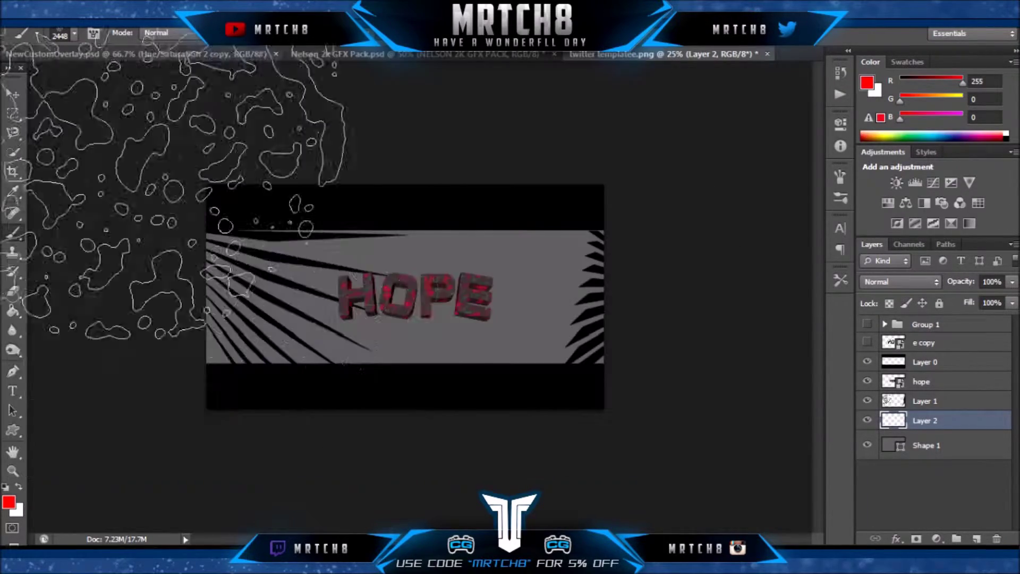
{"action": "left_click", "coordinate": [361, 282]}
{"action": "left_click", "coordinate": [521, 287]}
{"action": "left_click", "coordinate": [425, 297]}
Step: Add a new layer and paint black splatters over the red
{"action": "left_click", "coordinate": [11, 94]}
{"action": "left_click", "coordinate": [977, 538]}
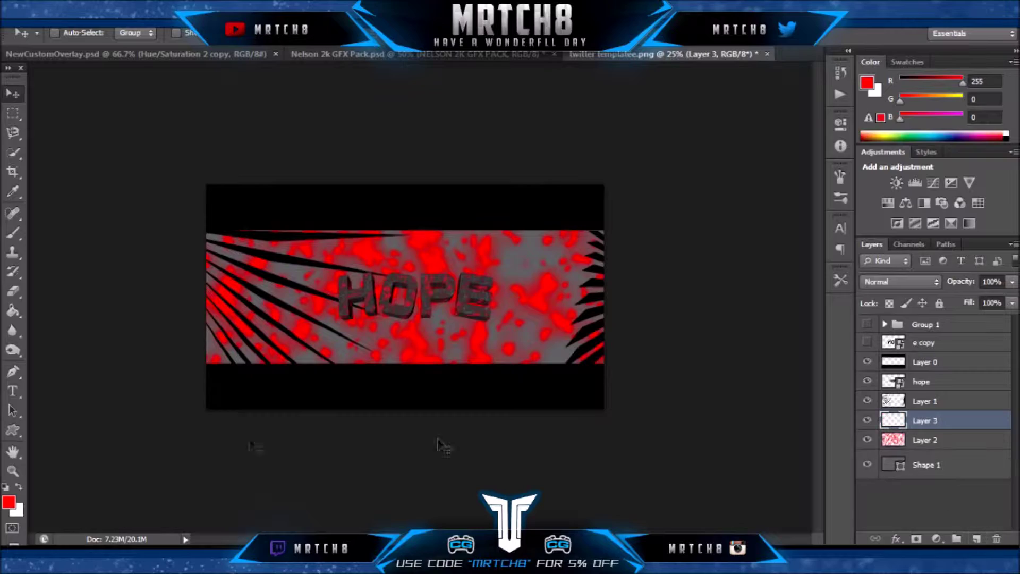
{"action": "left_click", "coordinate": [12, 232]}
{"action": "left_click", "coordinate": [9, 501]}
{"action": "left_click", "coordinate": [585, 372]}
{"action": "left_click", "coordinate": [945, 148]}
{"action": "left_click", "coordinate": [229, 297]}
{"action": "left_click", "coordinate": [531, 276]}
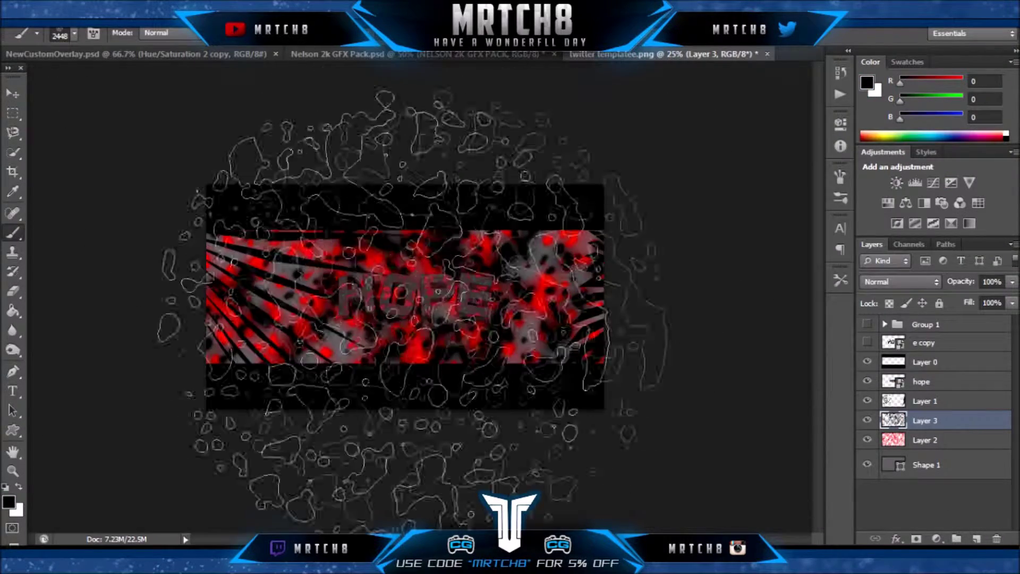
Step: Duplicate Layer 1, give the copy a colour overlay, and offset it slightly
{"action": "right_click", "coordinate": [922, 407]}
{"action": "left_click", "coordinate": [815, 84]}
{"action": "key", "text": "Return"}
{"action": "double_click", "coordinate": [885, 420]}
{"action": "left_click", "coordinate": [496, 258]}
{"action": "left_click", "coordinate": [740, 132]}
{"action": "left_click", "coordinate": [975, 148]}
{"action": "left_click", "coordinate": [865, 109]}
{"action": "key", "text": "ctrl+plus"}
{"action": "key", "text": "ctrl+plus"}
{"action": "left_click_drag", "start_coordinate": [202, 234], "coordinate": [210, 244]}
{"action": "key", "text": "ctrl+minus"}
{"action": "key", "text": "ctrl+minus"}
Step: Enlarge the HOPE lettering with Free Transform
{"action": "key", "text": "ctrl+t"}
{"action": "left_click_drag", "start_coordinate": [569, 414], "coordinate": [545, 424]}
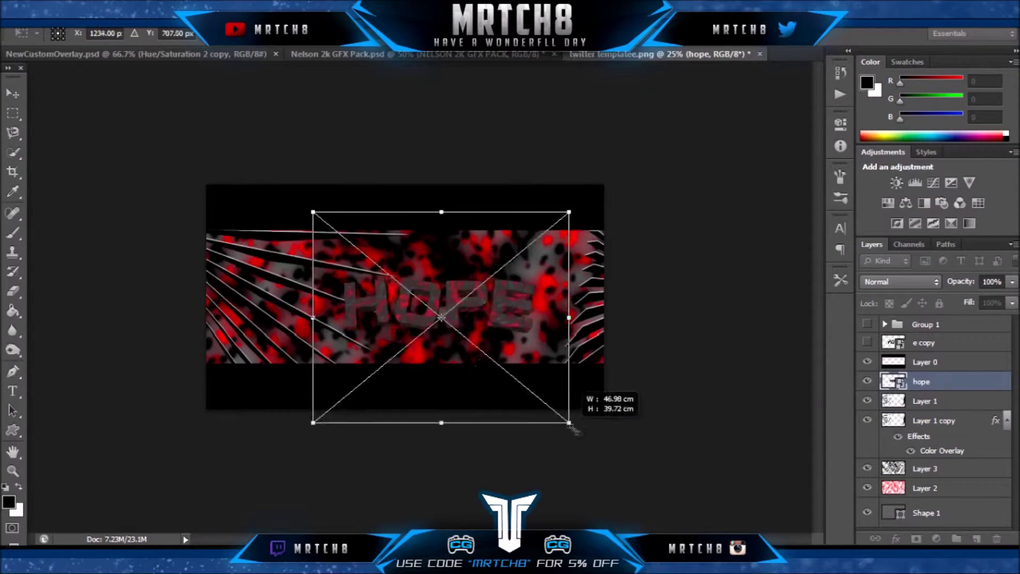
{"action": "key", "text": "Return"}
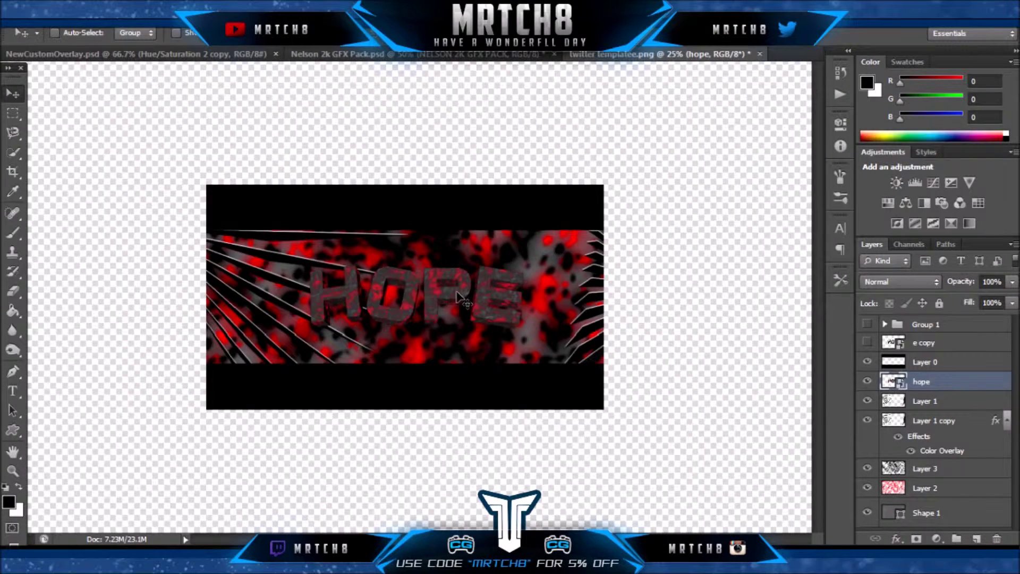
Step: Darken the background shape's fill colour to 313131
{"action": "left_click_drag", "start_coordinate": [463, 298], "coordinate": [461, 300]}
{"action": "double_click", "coordinate": [895, 512]}
{"action": "left_click_drag", "start_coordinate": [611, 329], "coordinate": [586, 317]}
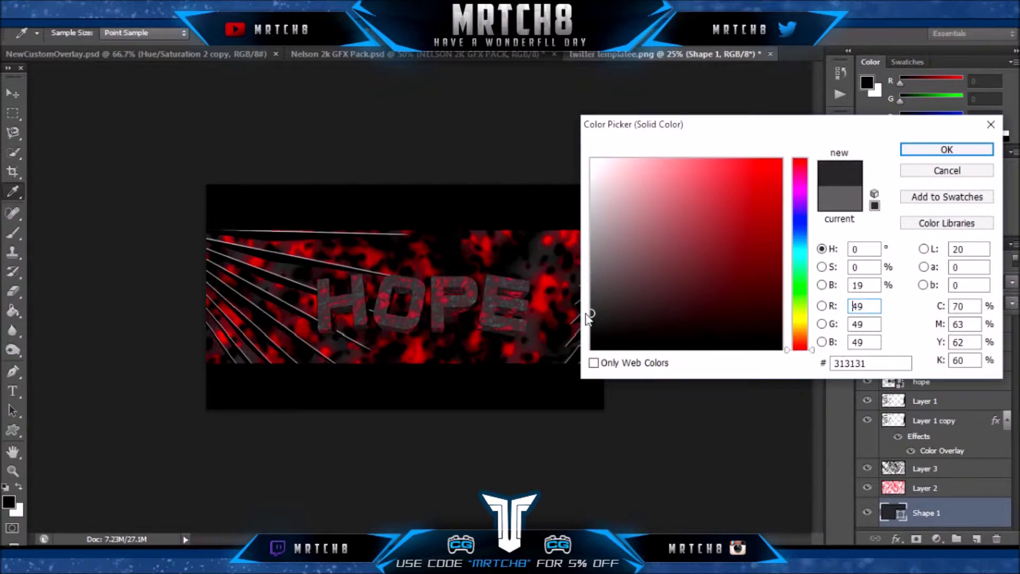
{"action": "key", "text": "Return"}
Step: Browse the Flares and Light Textures folders in the file browser
{"action": "left_click", "coordinate": [242, 507]}
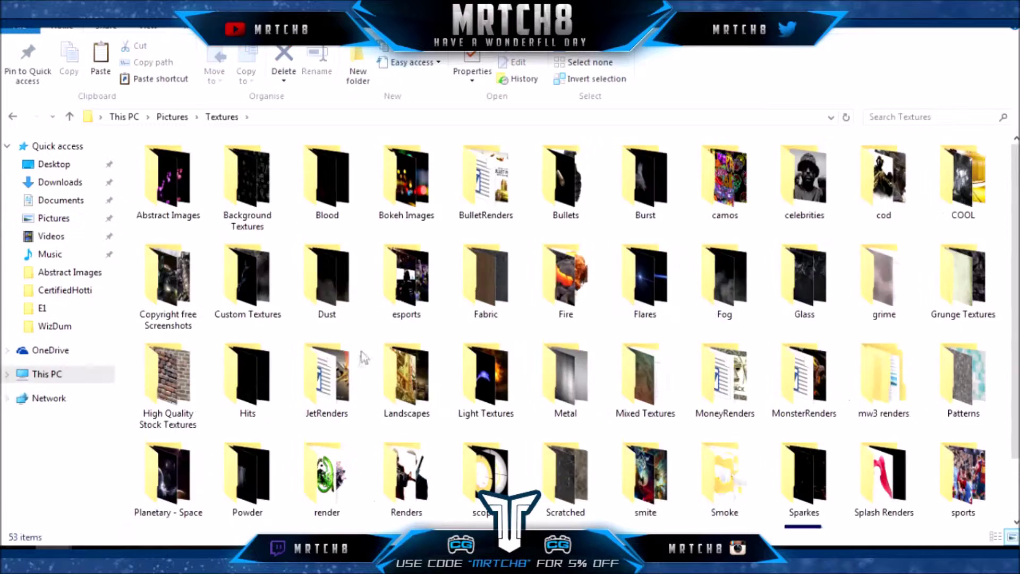
{"action": "double_click", "coordinate": [646, 276]}
{"action": "scroll", "coordinate": [346, 404], "scroll_direction": "down", "scroll_amount": 10}
{"action": "key", "text": "alt+Left"}
{"action": "double_click", "coordinate": [476, 403]}
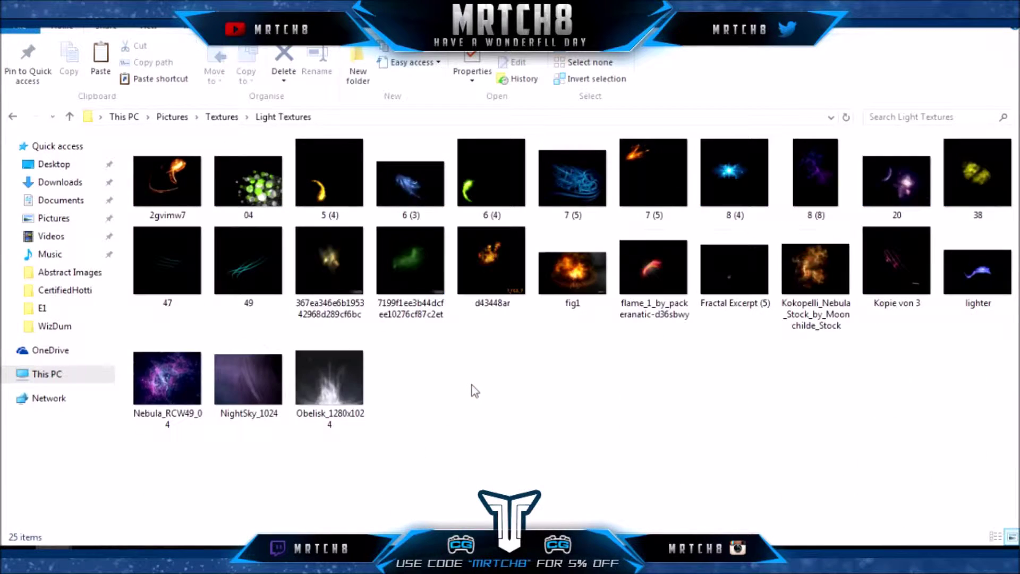
{"action": "key", "text": "alt+Left"}
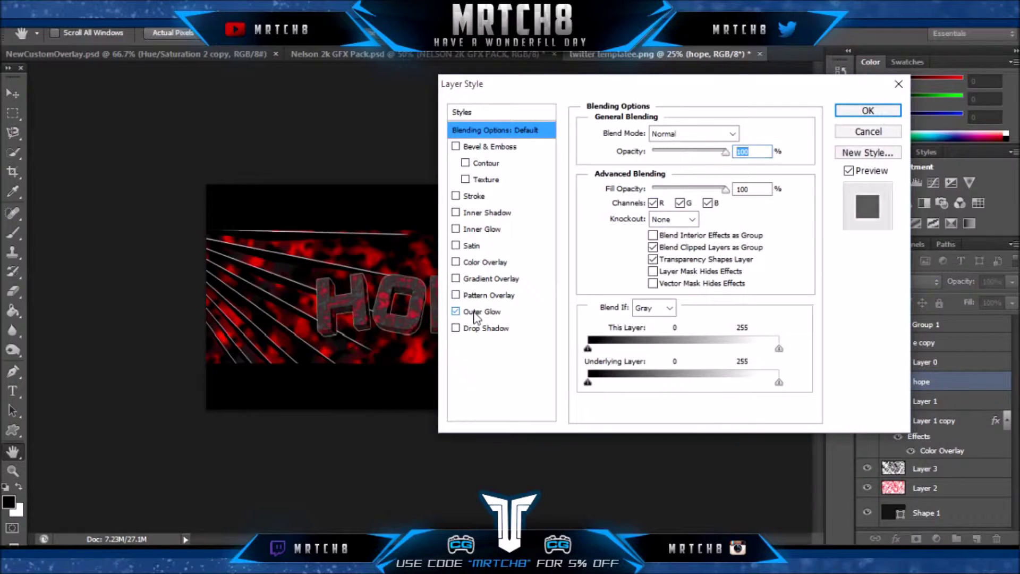
Step: Give HOPE a 250 px Outer Glow, then lower the glow's opacity
{"action": "left_click", "coordinate": [476, 314]}
{"action": "left_click", "coordinate": [627, 186]}
{"action": "left_click", "coordinate": [917, 148]}
{"action": "left_click_drag", "start_coordinate": [645, 261], "coordinate": [685, 261]}
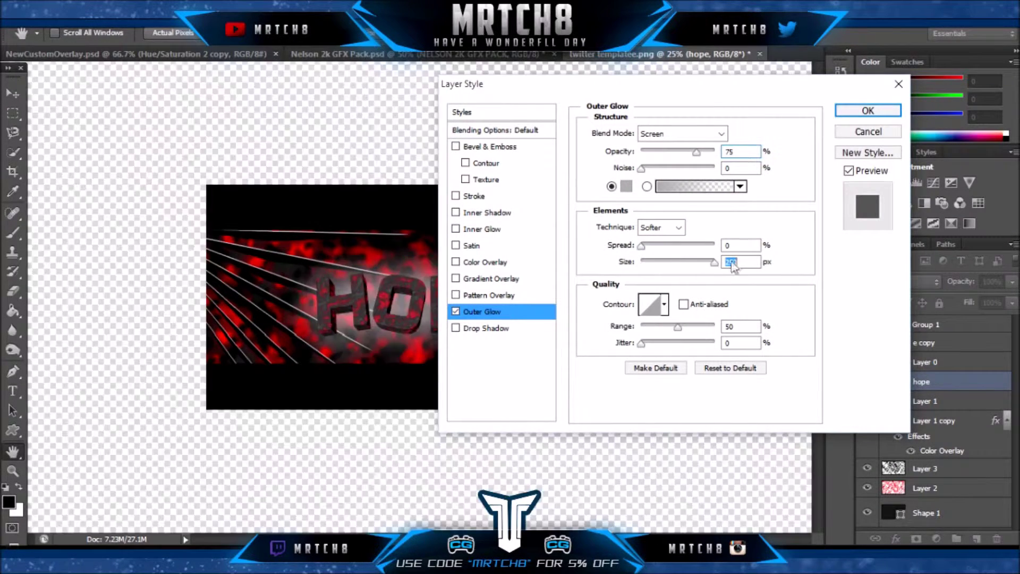
{"action": "key", "text": "Return"}
{"action": "double_click", "coordinate": [953, 376]}
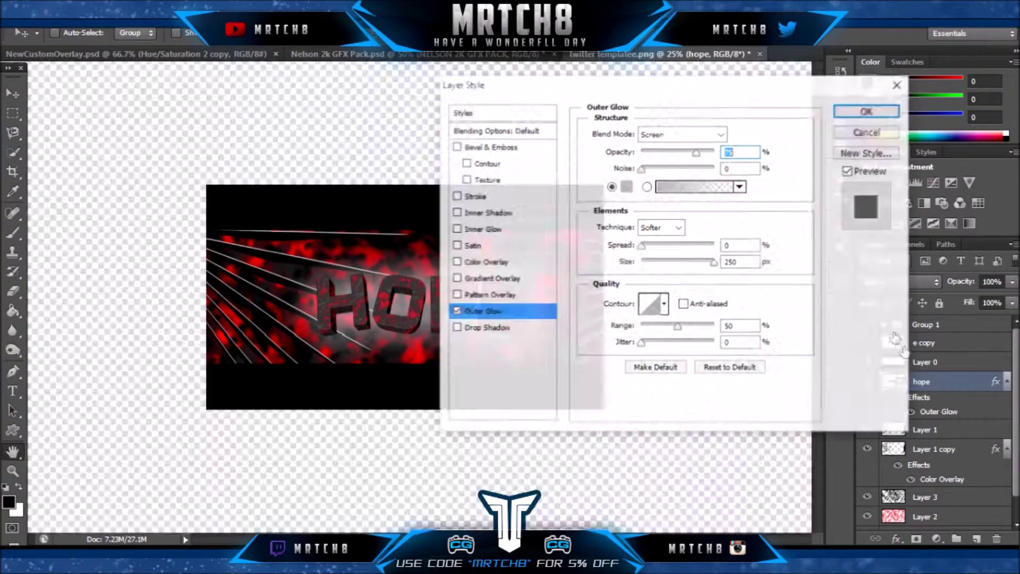
{"action": "left_click_drag", "start_coordinate": [693, 151], "coordinate": [673, 152]}
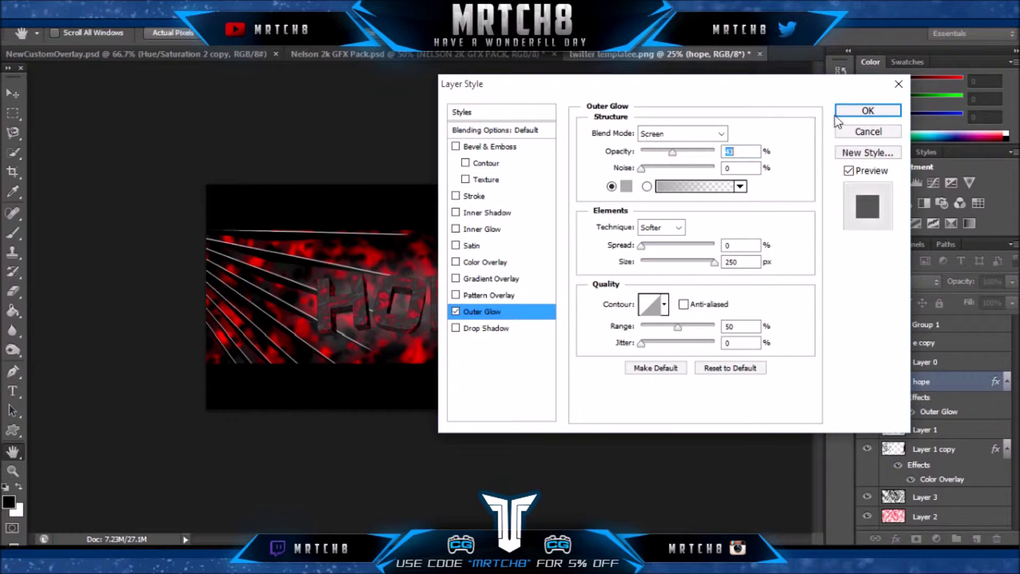
{"action": "left_click", "coordinate": [838, 113]}
Step: Add a Brightness/Contrast adjustment at -150 brightness above Layer 1
{"action": "left_click", "coordinate": [866, 433]}
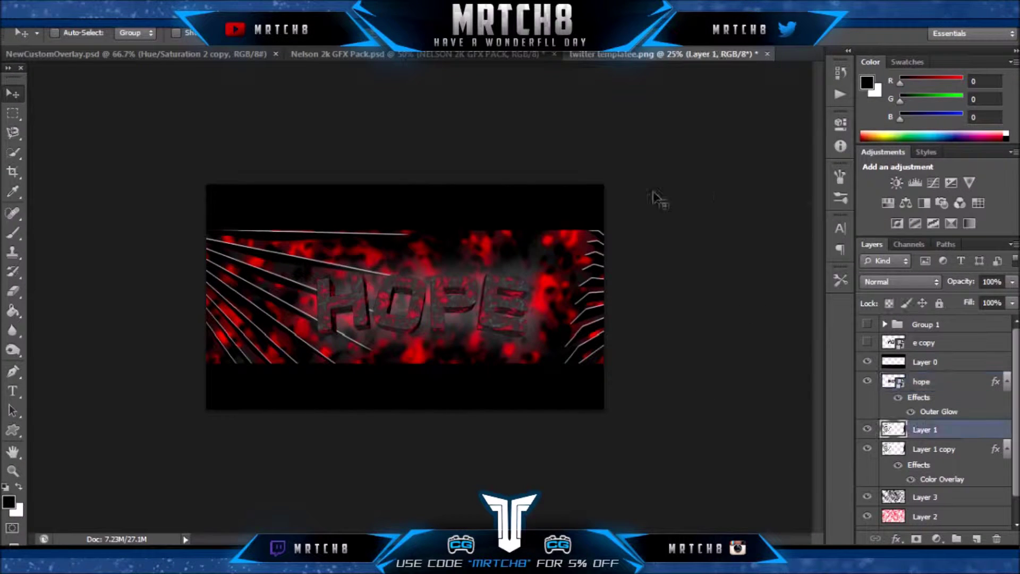
{"action": "left_click", "coordinate": [896, 182]}
{"action": "left_click_drag", "start_coordinate": [712, 197], "coordinate": [621, 198]}
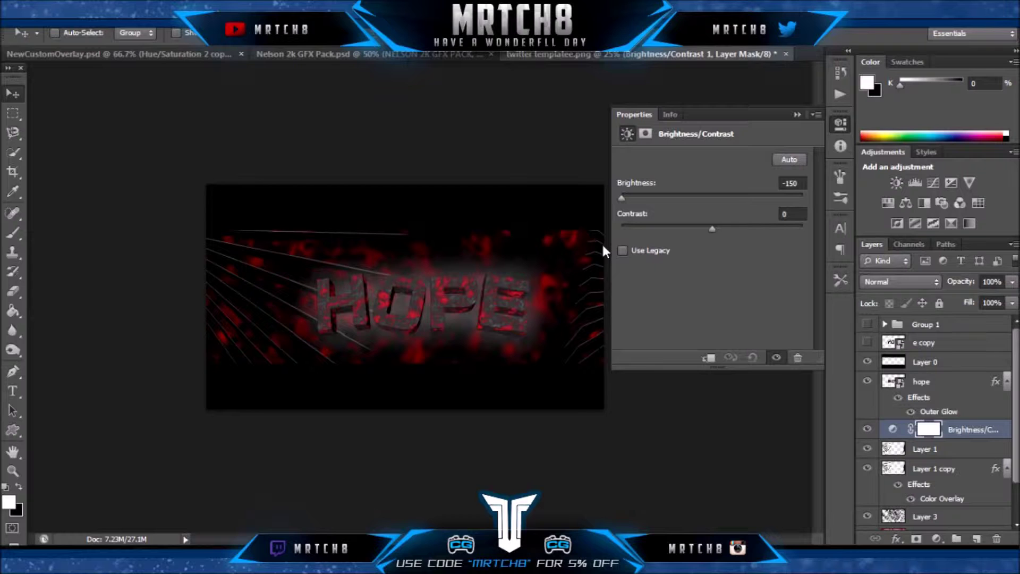
{"action": "left_click", "coordinate": [797, 114]}
Step: Reopen Layer Style on the hope layer and enable Drop Shadow
{"action": "left_click", "coordinate": [911, 411]}
{"action": "left_click", "coordinate": [924, 381]}
{"action": "double_click", "coordinate": [939, 411]}
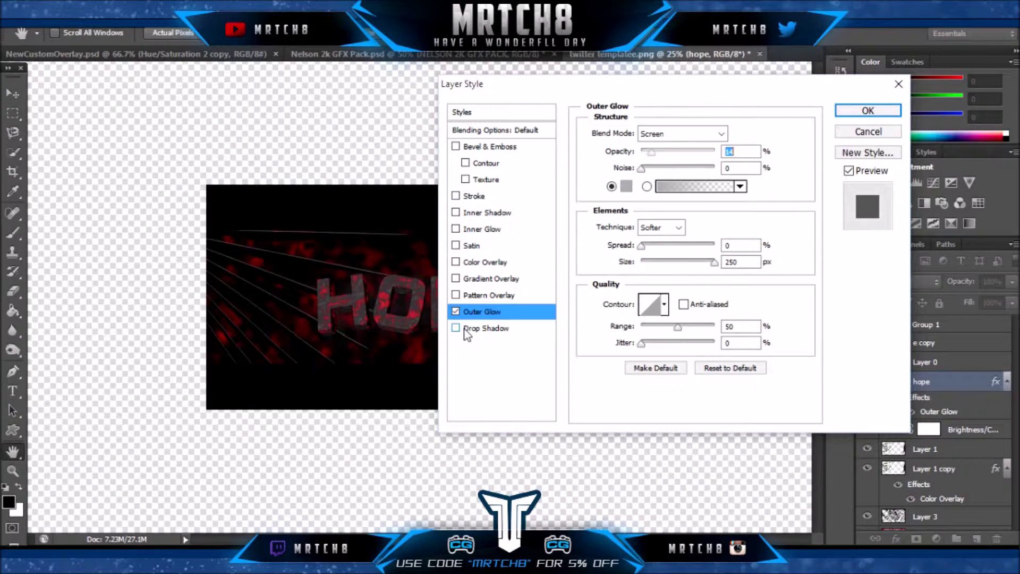
{"action": "left_click", "coordinate": [464, 327]}
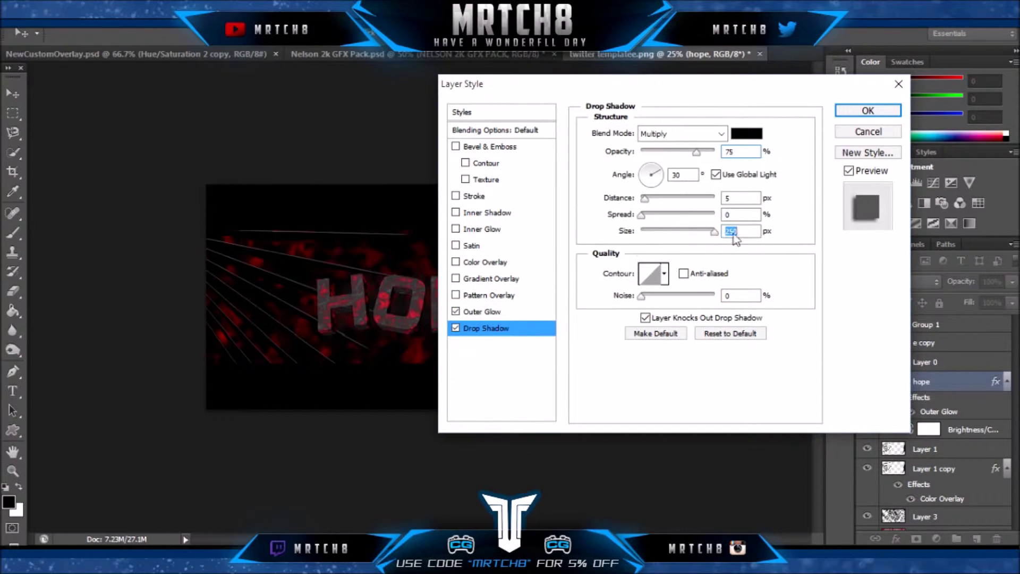
Step: Set the drop shadow opacity to 100 and turn off HOPE's outer glow
{"action": "left_click_drag", "start_coordinate": [697, 152], "coordinate": [714, 153]}
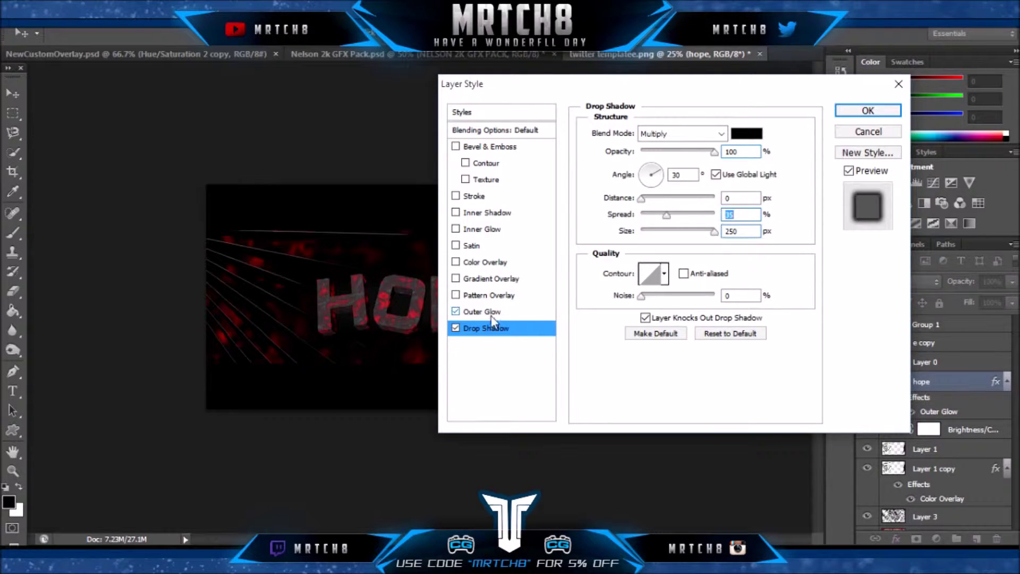
{"action": "left_click", "coordinate": [481, 311]}
{"action": "left_click", "coordinate": [599, 190]}
{"action": "left_click_drag", "start_coordinate": [689, 146], "coordinate": [735, 222]}
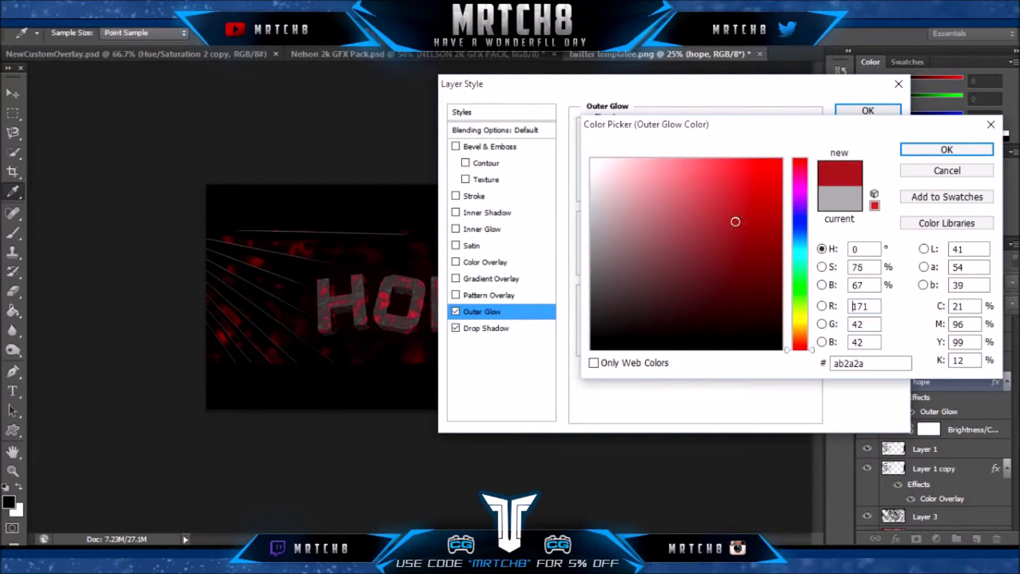
{"action": "key", "text": "Return"}
{"action": "left_click", "coordinate": [455, 312]}
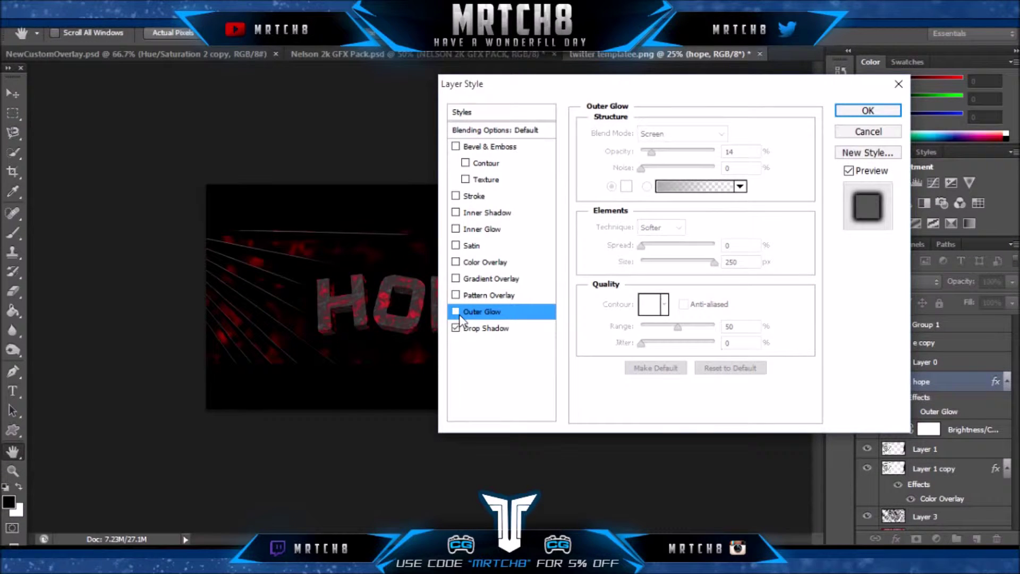
{"action": "left_click", "coordinate": [868, 111]}
Step: Duplicate the hope layer and give the copy a low-opacity red Outer Glow
{"action": "right_click", "coordinate": [951, 381]}
{"action": "left_click", "coordinate": [780, 52]}
{"action": "right_click", "coordinate": [951, 381]}
{"action": "left_click", "coordinate": [832, 37]}
{"action": "left_click", "coordinate": [482, 312]}
{"action": "left_click", "coordinate": [595, 180]}
{"action": "left_click", "coordinate": [781, 159]}
{"action": "left_click", "coordinate": [925, 151]}
{"action": "mouse_move", "coordinate": [696, 154]}
{"action": "left_mouse_down"}
{"action": "mouse_move", "coordinate": [657, 167]}
{"action": "mouse_move", "coordinate": [667, 159]}
{"action": "left_mouse_up"}
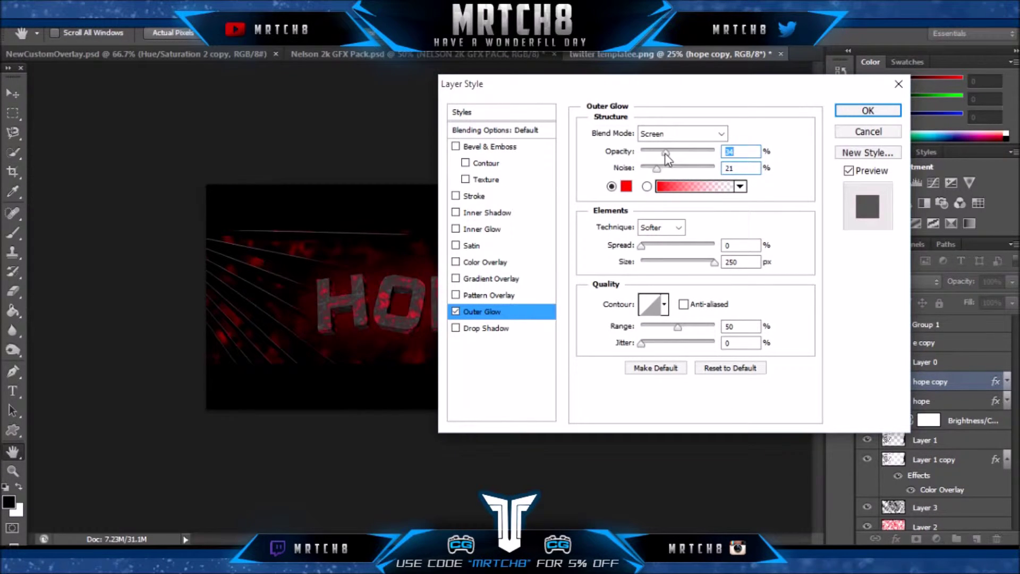
{"action": "key", "text": "Return"}
Step: Toggle the drop shadow on hope and recheck the copy's red glow
{"action": "left_click", "coordinate": [935, 401]}
{"action": "right_click", "coordinate": [951, 401]}
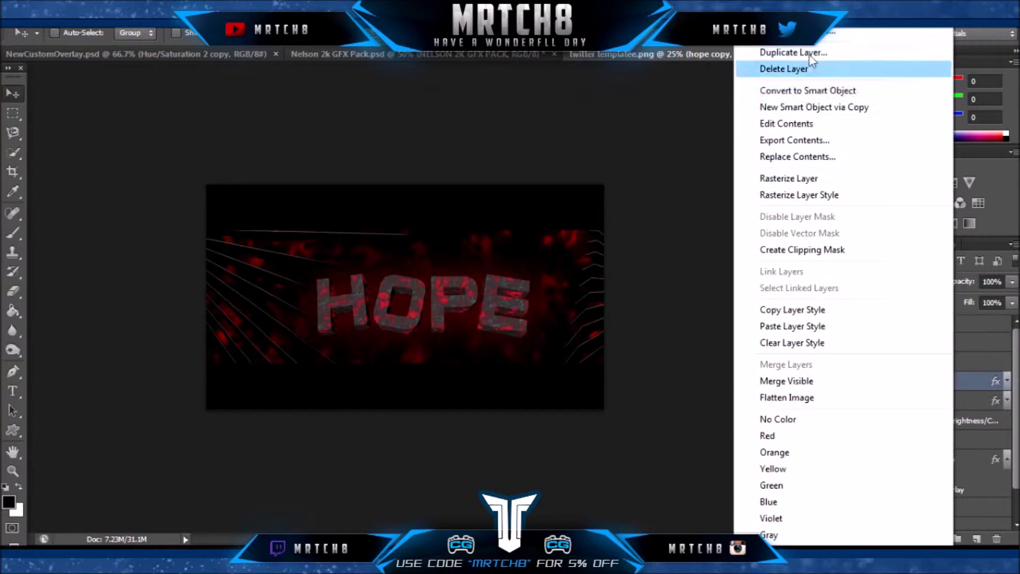
{"action": "left_click", "coordinate": [754, 32]}
{"action": "left_click", "coordinate": [456, 327]}
{"action": "key", "text": "Return"}
{"action": "left_click", "coordinate": [934, 402]}
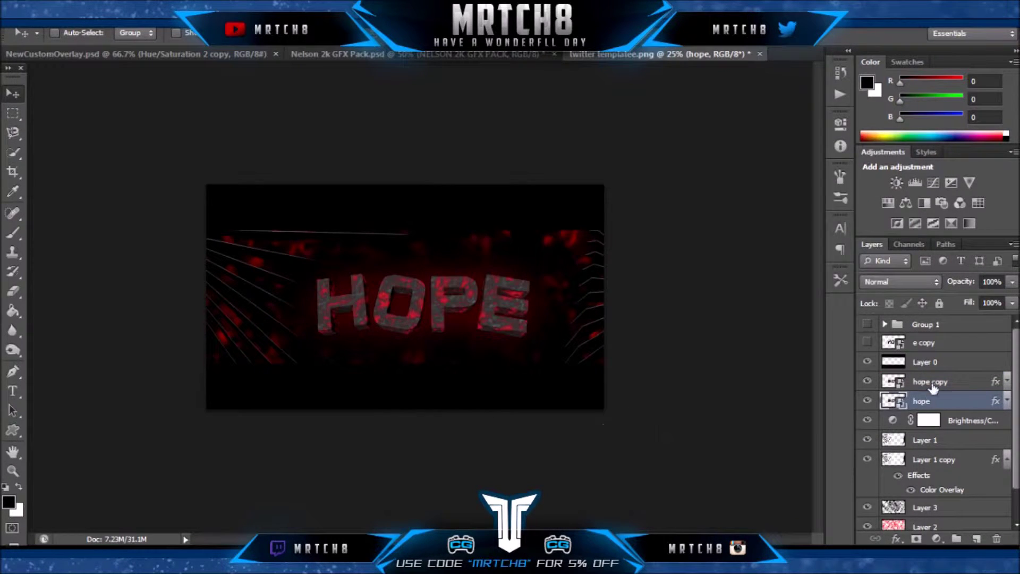
{"action": "double_click", "coordinate": [934, 383]}
{"action": "left_click", "coordinate": [512, 312]}
{"action": "left_click", "coordinate": [868, 110]}
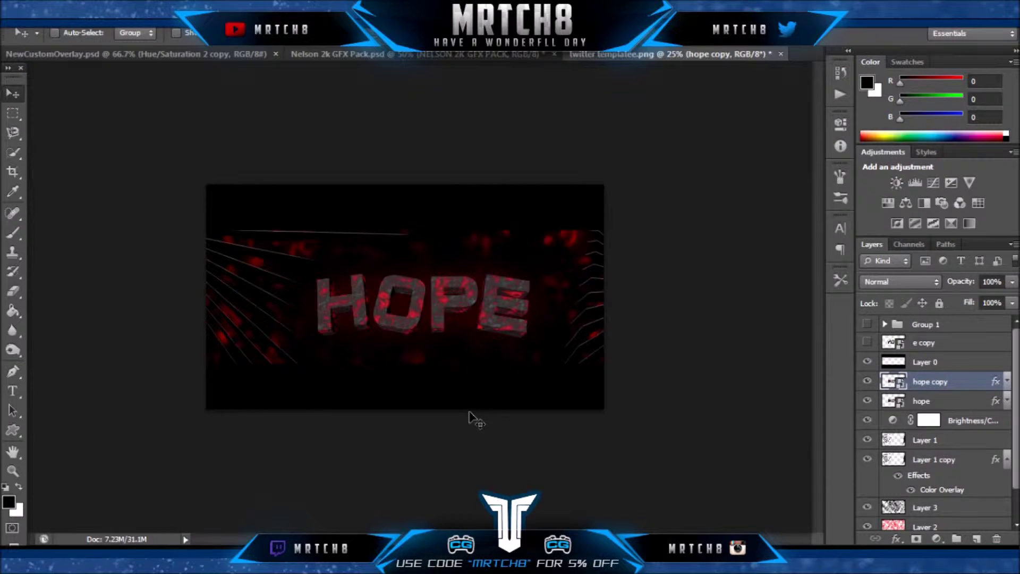
Step: Drag the CC#6 colour correction group from the 2K GFX pack into the template
{"action": "left_click", "coordinate": [329, 52]}
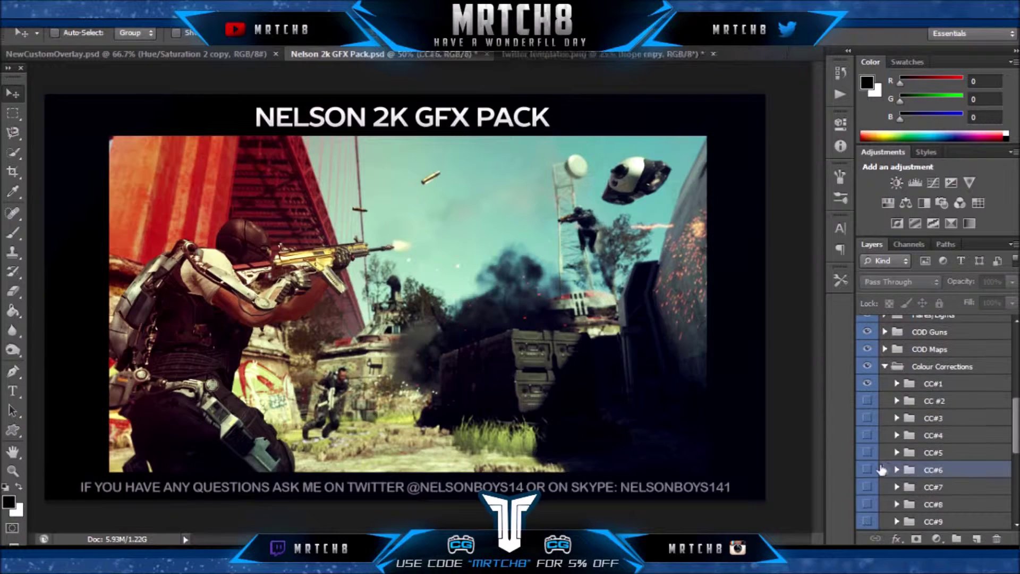
{"action": "left_click", "coordinate": [550, 54]}
{"action": "left_click_drag", "start_coordinate": [551, 55], "coordinate": [537, 275]}
{"action": "left_click", "coordinate": [575, 267]}
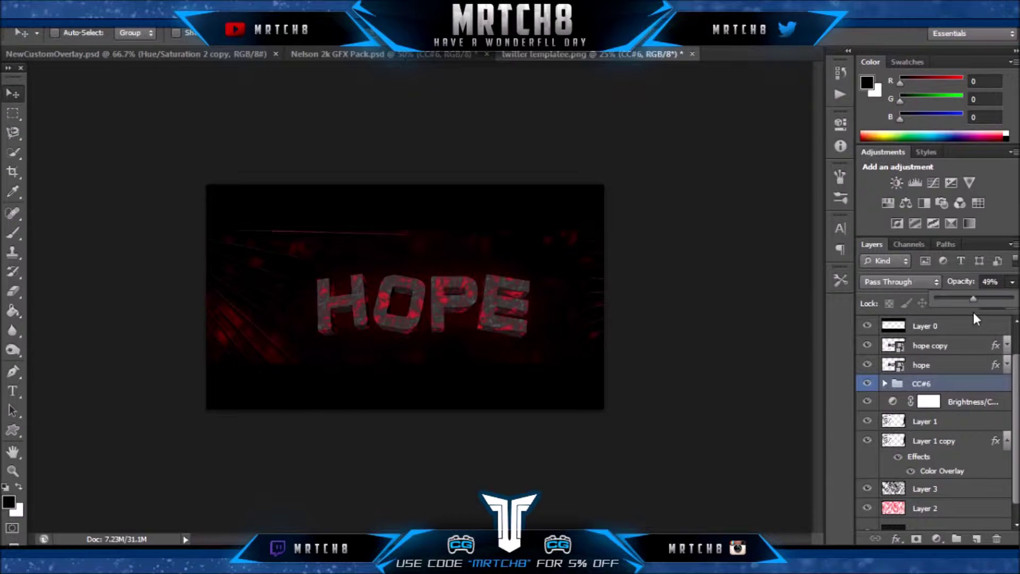
Step: Raise the Brightness/Contrast adjustment's contrast to 80
{"action": "double_click", "coordinate": [947, 345]}
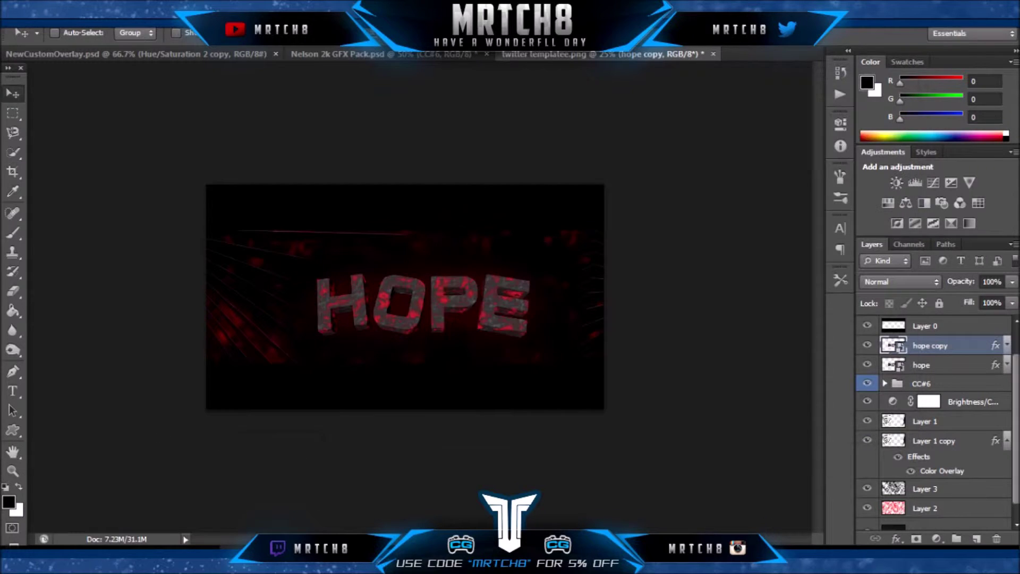
{"action": "left_click_drag", "start_coordinate": [716, 228], "coordinate": [781, 232]}
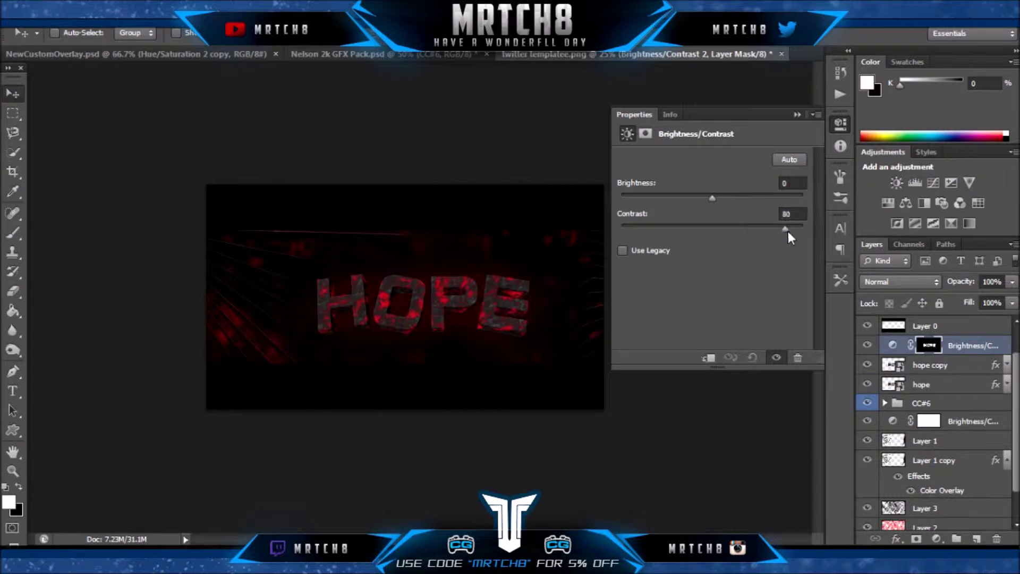
{"action": "left_click_drag", "start_coordinate": [713, 198], "coordinate": [700, 202]}
{"action": "left_click", "coordinate": [798, 114]}
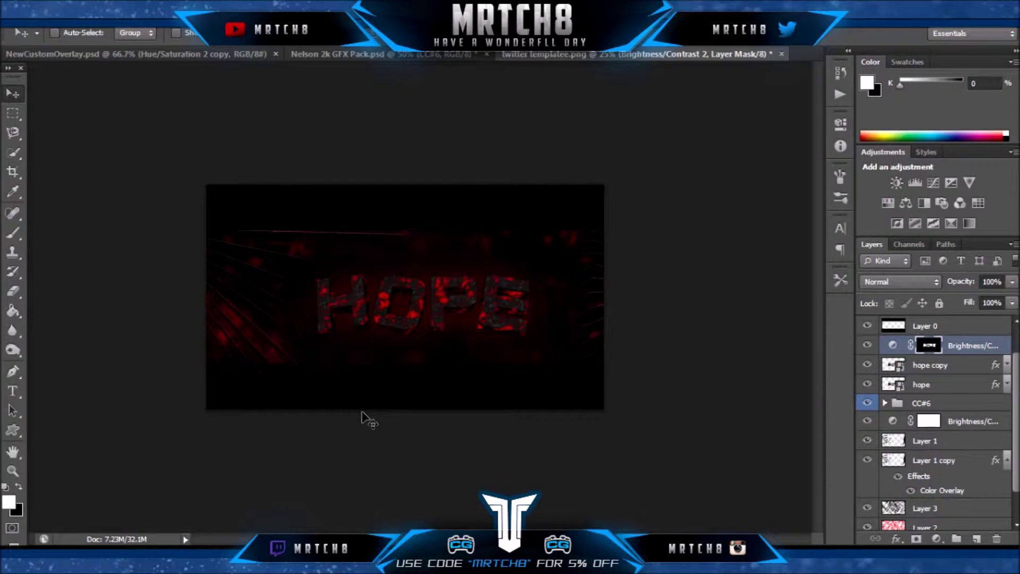
Step: Create Layer 4 with a black Gradient Overlay at 0% fill, and duplicate it
{"action": "left_click", "coordinate": [977, 541]}
{"action": "left_click", "coordinate": [927, 152]}
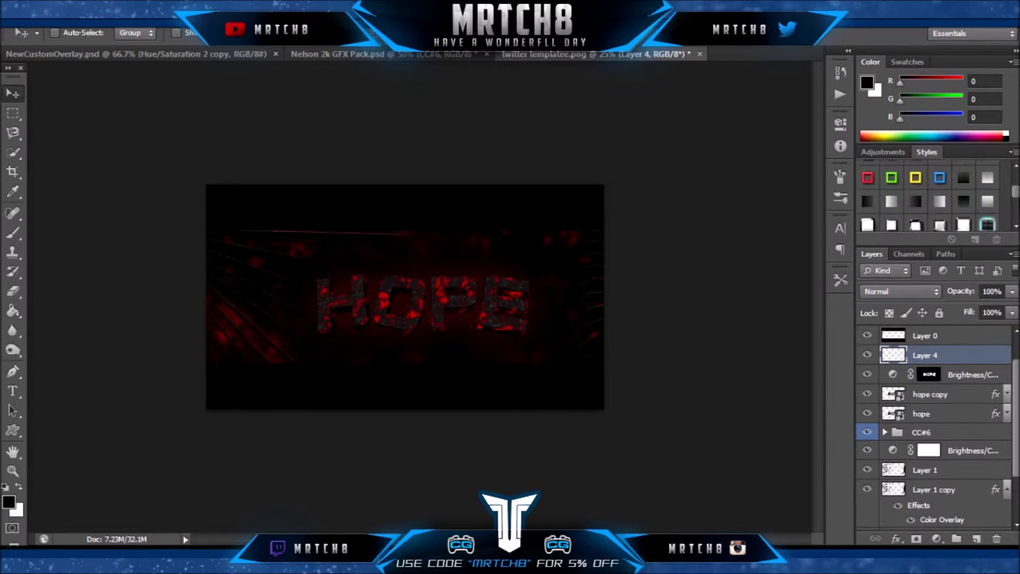
{"action": "left_click", "coordinate": [940, 187]}
{"action": "left_click", "coordinate": [255, 242]}
{"action": "left_click", "coordinate": [1012, 291]}
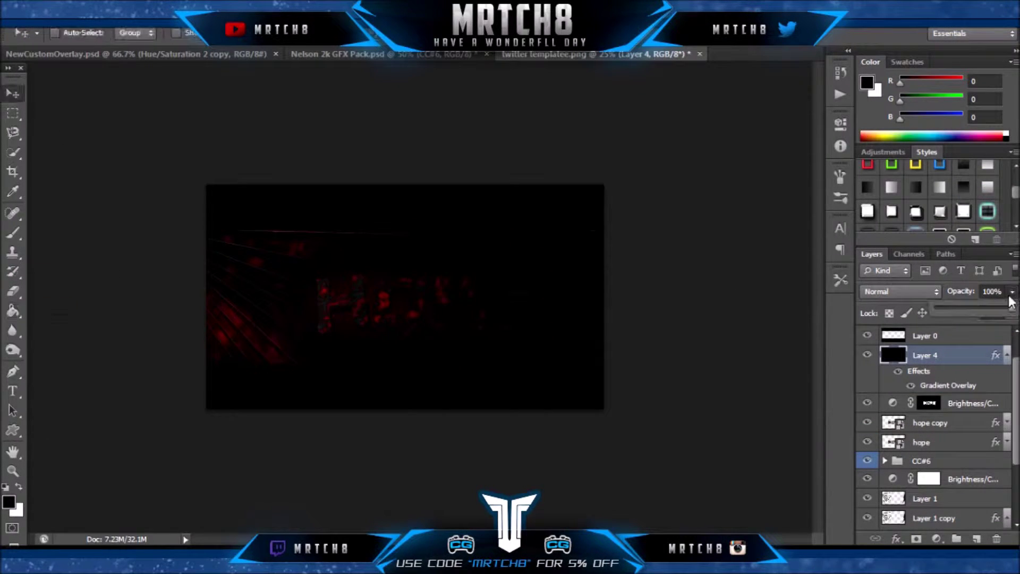
{"action": "right_click", "coordinate": [927, 355]}
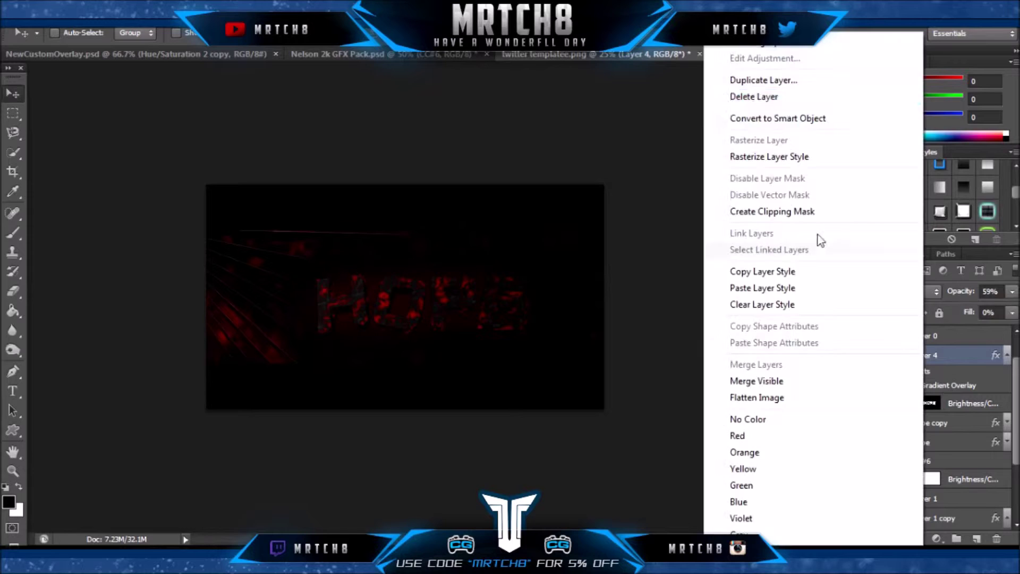
{"action": "left_click", "coordinate": [743, 84]}
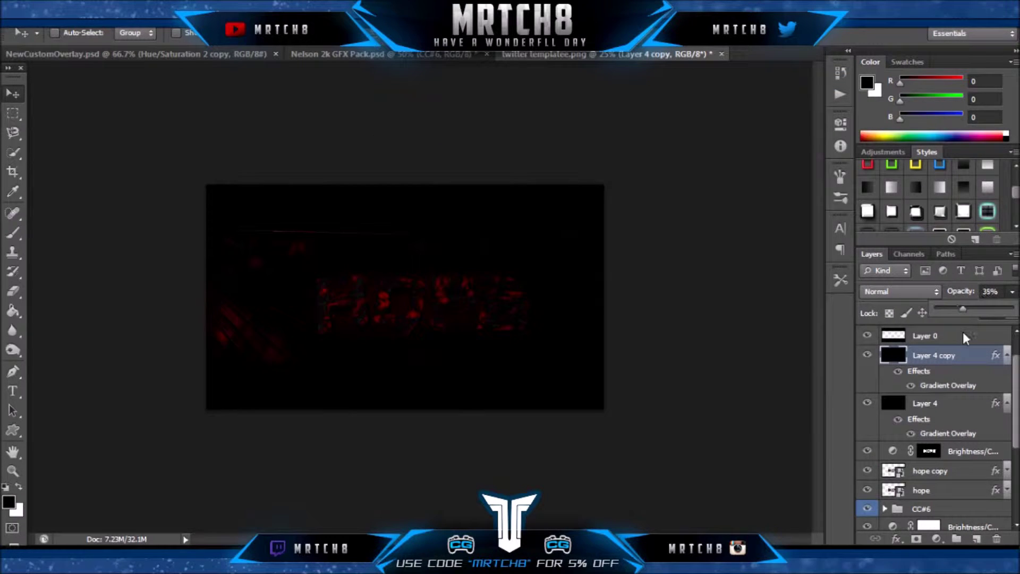
Step: Duplicate the hope layer again and open its Layer Style
{"action": "right_click", "coordinate": [925, 490]}
{"action": "left_click", "coordinate": [685, 129]}
{"action": "left_click", "coordinate": [645, 164]}
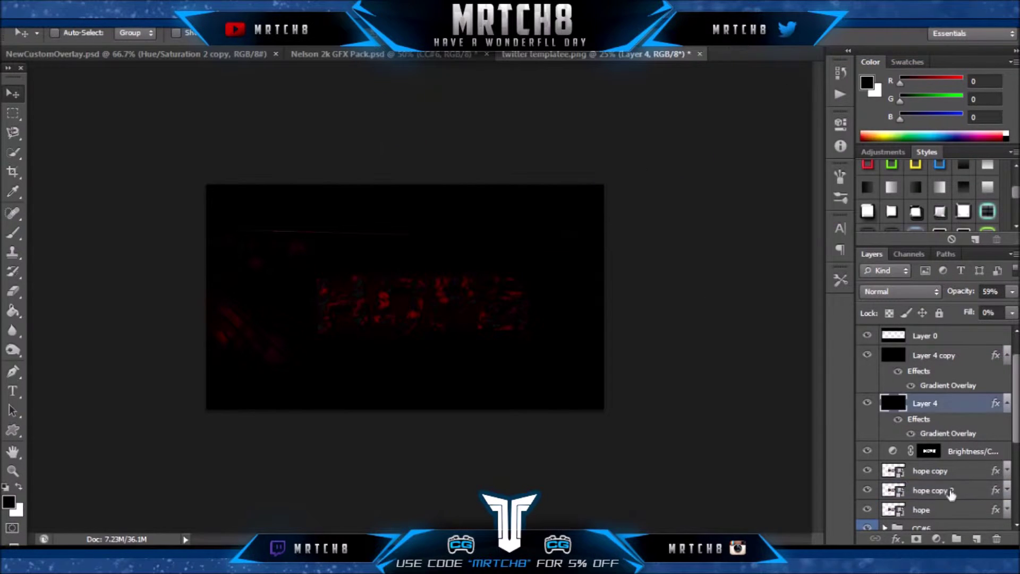
{"action": "right_click", "coordinate": [940, 510]}
{"action": "left_click", "coordinate": [849, 67]}
{"action": "double_click", "coordinate": [995, 490]}
Step: Give hope a white Outer Glow at reduced opacity
{"action": "left_click", "coordinate": [480, 311]}
{"action": "left_click_drag", "start_coordinate": [681, 155], "coordinate": [687, 153]}
{"action": "left_click", "coordinate": [627, 186]}
{"action": "left_click", "coordinate": [597, 158]}
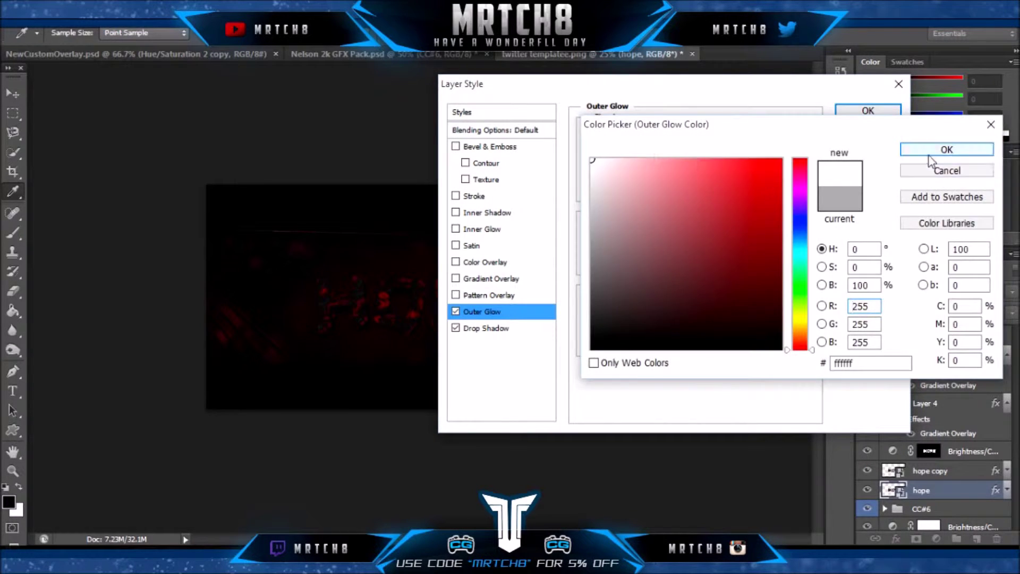
{"action": "left_click", "coordinate": [946, 148]}
{"action": "left_click_drag", "start_coordinate": [714, 262], "coordinate": [705, 269]}
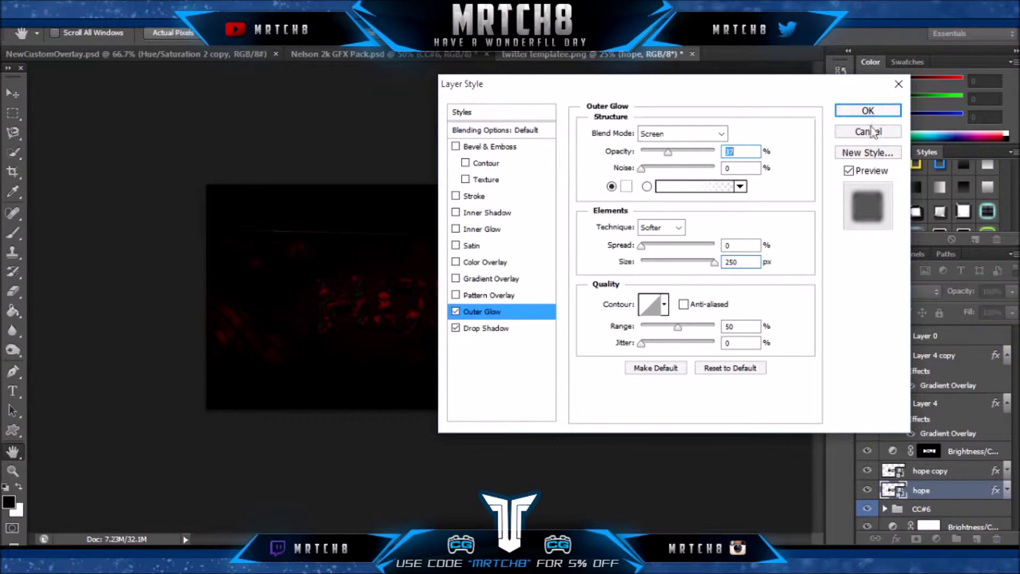
{"action": "left_click", "coordinate": [872, 131]}
{"action": "right_click", "coordinate": [925, 490]}
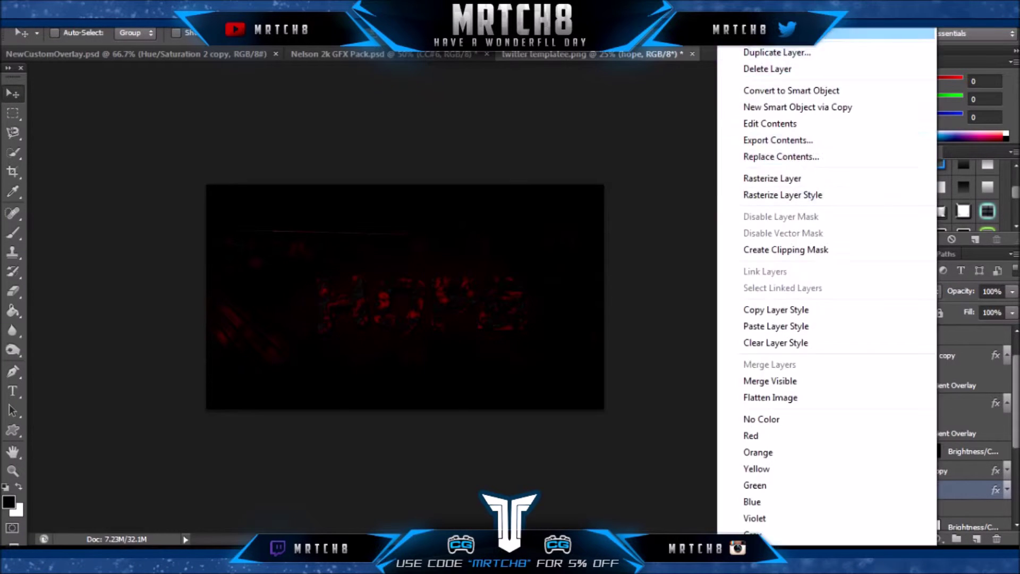
{"action": "left_click", "coordinate": [755, 35]}
{"action": "left_click", "coordinate": [861, 107]}
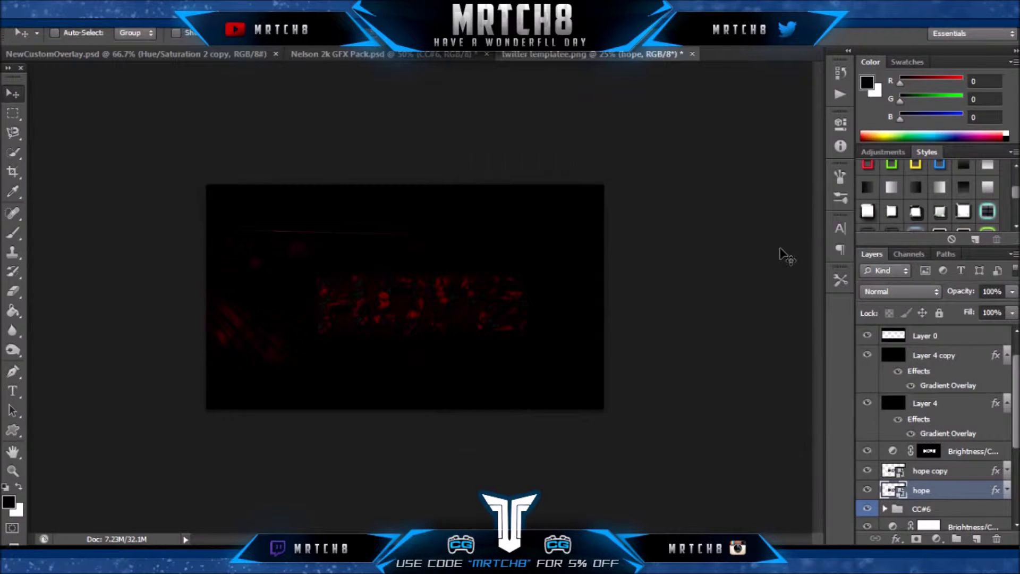
Step: Add a Brightness/Contrast layer above Layer 4 copy: brightness 110, contrast 75
{"action": "left_click", "coordinate": [930, 355]}
{"action": "left_click", "coordinate": [883, 152]}
{"action": "left_click", "coordinate": [896, 182]}
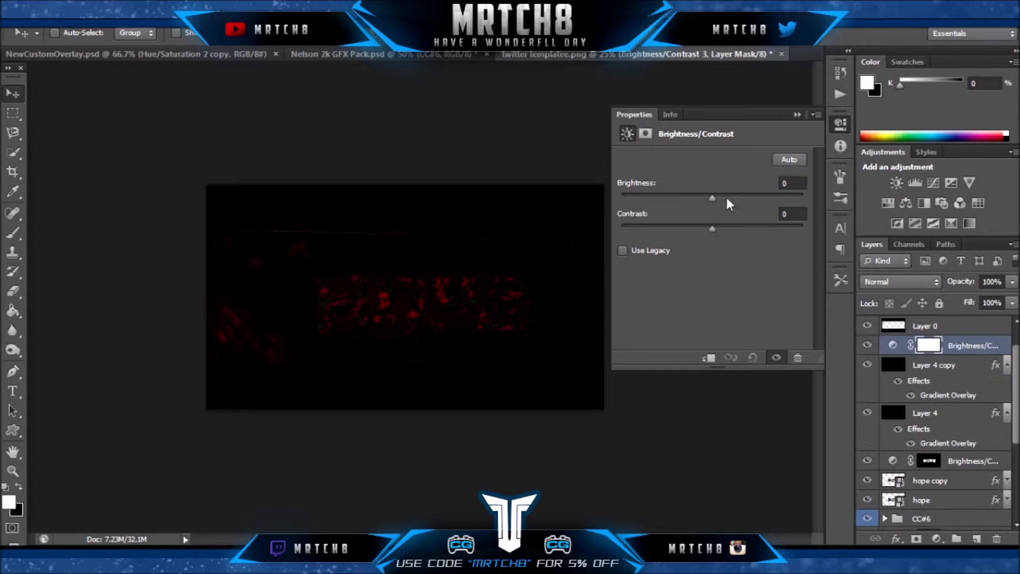
{"action": "left_click_drag", "start_coordinate": [743, 196], "coordinate": [810, 196]}
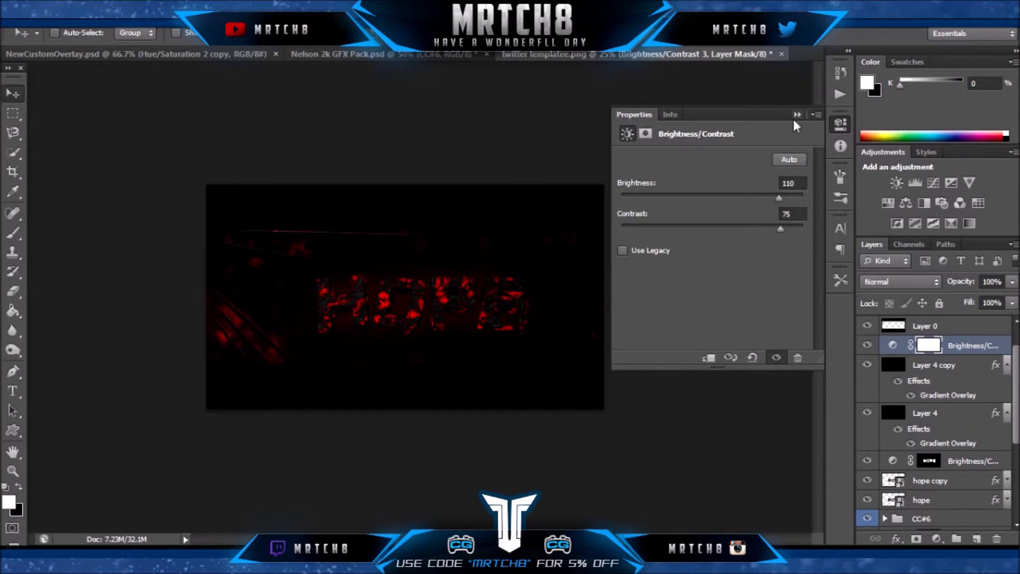
{"action": "left_click", "coordinate": [797, 114]}
{"action": "scroll", "coordinate": [935, 425], "scroll_direction": "up", "scroll_amount": 2}
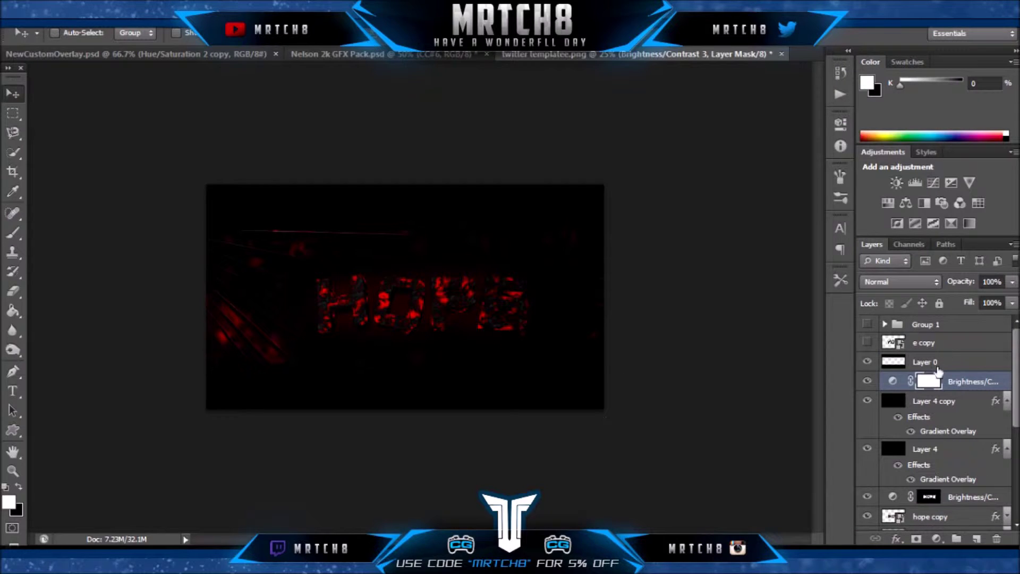
Step: Group the selected layers and move them into Group 3
{"action": "key", "text": "ctrl+g"}
{"action": "left_click", "coordinate": [1008, 460], "text": "shift"}
{"action": "mouse_move", "coordinate": [1008, 460]}
{"action": "left_mouse_down"}
{"action": "mouse_move", "coordinate": [947, 359]}
{"action": "mouse_move", "coordinate": [924, 372]}
{"action": "mouse_move", "coordinate": [919, 346]}
{"action": "left_mouse_up"}
{"action": "left_click", "coordinate": [929, 341]}
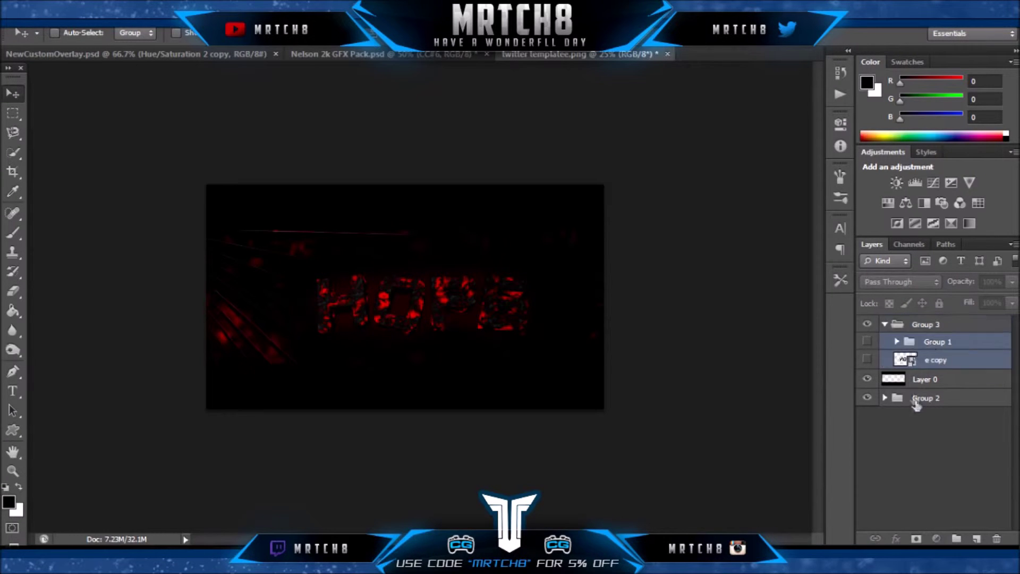
Step: Draw grey rectangle bars across the header's top and bottom edges
{"action": "key", "text": "u"}
{"action": "left_click", "coordinate": [867, 83]}
{"action": "left_click", "coordinate": [591, 291]}
{"action": "left_click", "coordinate": [915, 146]}
{"action": "left_click_drag", "start_coordinate": [173, 163], "coordinate": [645, 205]}
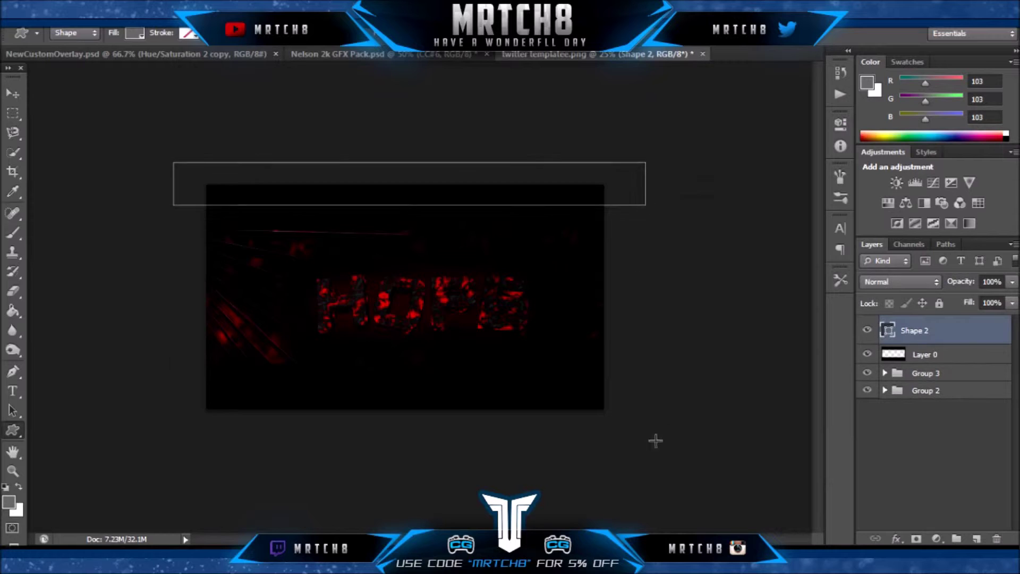
{"action": "left_click_drag", "start_coordinate": [147, 385], "coordinate": [668, 436]}
Step: Change the bars' fill to 424242 and lower their opacity to 50%
{"action": "right_click", "coordinate": [924, 330]}
{"action": "key", "text": "Escape"}
{"action": "double_click", "coordinate": [895, 330]}
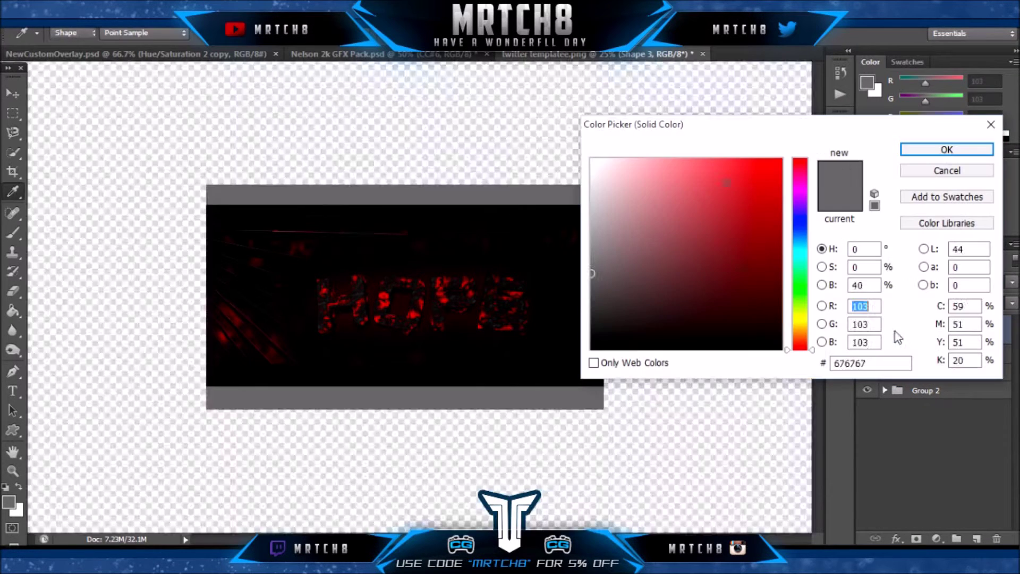
{"action": "left_click", "coordinate": [592, 301]}
{"action": "left_click", "coordinate": [945, 148]}
{"action": "left_click", "coordinate": [1012, 282]}
{"action": "left_click_drag", "start_coordinate": [1012, 298], "coordinate": [961, 304]}
{"action": "left_click", "coordinate": [912, 423]}
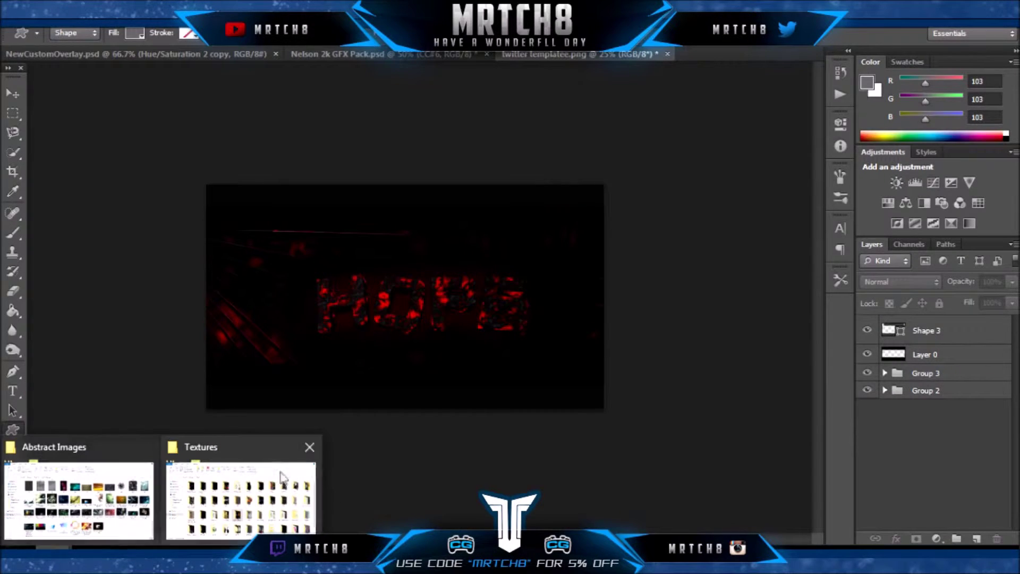
Step: Open Revamp.psd from Pictures/E1 and drag its text and logo groups into the header
{"action": "left_click", "coordinate": [241, 499]}
{"action": "left_click", "coordinate": [172, 116]}
{"action": "double_click", "coordinate": [585, 181]}
{"action": "double_click", "coordinate": [411, 366]}
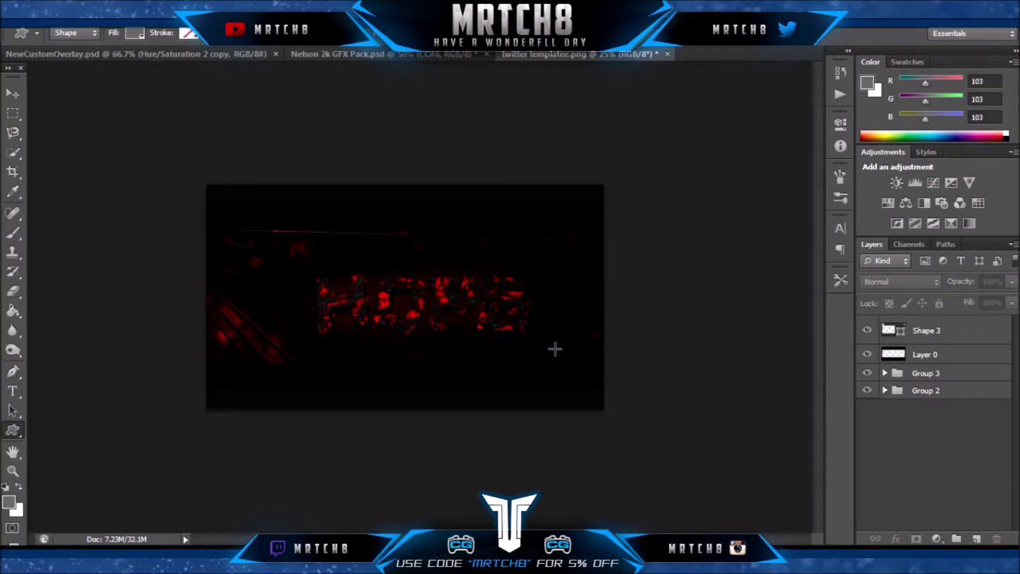
{"action": "left_click", "coordinate": [924, 324], "text": "shift"}
{"action": "key", "text": "v"}
{"action": "mouse_move", "coordinate": [462, 178]}
{"action": "left_mouse_down"}
{"action": "mouse_move", "coordinate": [567, 210]}
{"action": "mouse_move", "coordinate": [564, 382]}
{"action": "left_mouse_up"}
Step: Position the time-taken and rebrand text blocks within the header
{"action": "left_click", "coordinate": [927, 325]}
{"action": "key", "text": "ctrl+plus"}
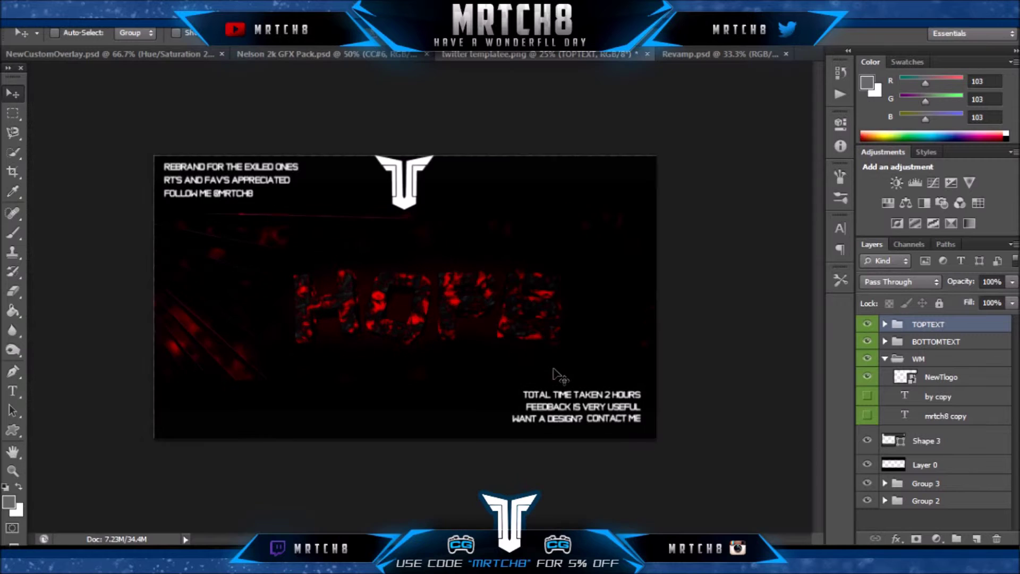
{"action": "key", "text": "ctrl+plus"}
{"action": "key", "text": "ctrl+plus"}
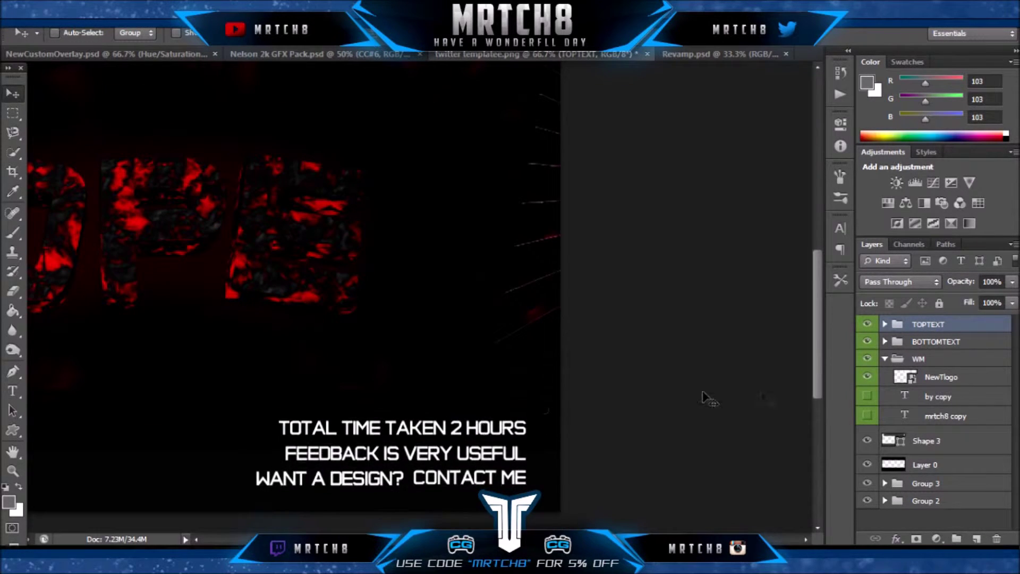
{"action": "left_click_drag", "start_coordinate": [817, 309], "coordinate": [814, 210]}
{"action": "left_click_drag", "start_coordinate": [308, 385], "coordinate": [308, 391]}
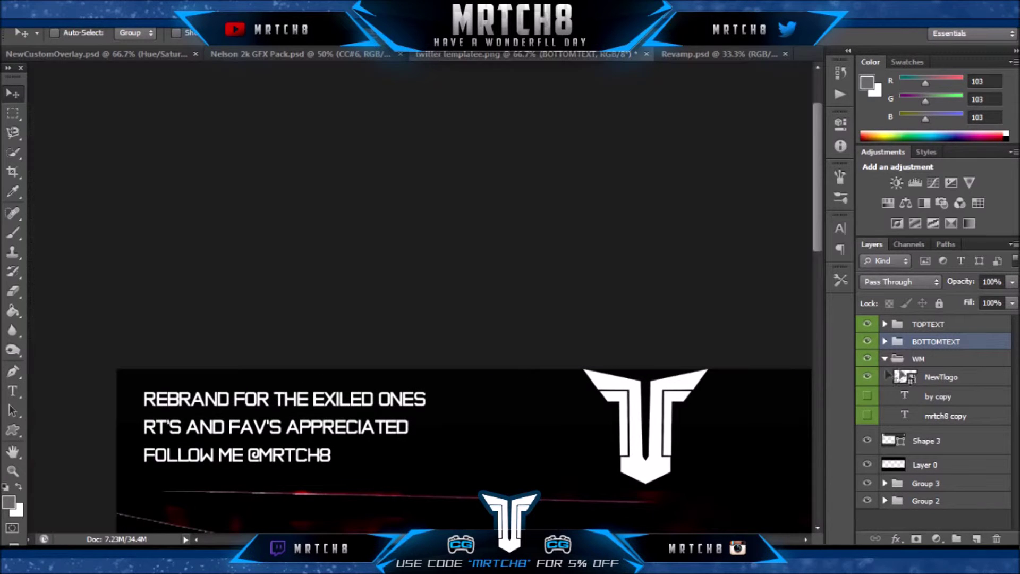
Step: Replace the words after REBRAND FOR with the client's handle and nudge the line left
{"action": "left_click", "coordinate": [884, 341]}
{"action": "left_click", "coordinate": [910, 380]}
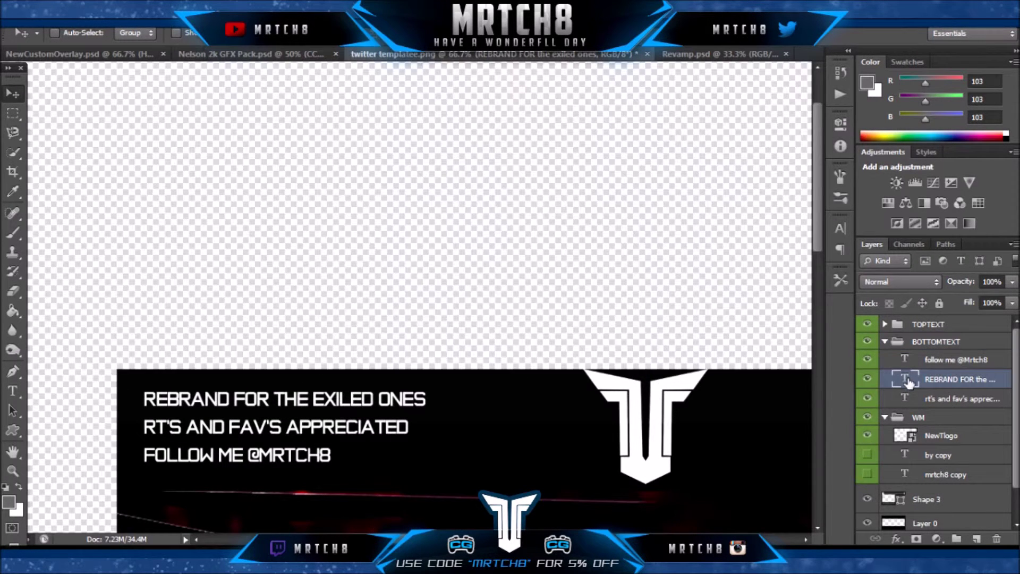
{"action": "double_click", "coordinate": [905, 378]}
{"action": "left_click_drag", "start_coordinate": [431, 398], "coordinate": [297, 401]}
{"action": "type", "text": "@ REBRAND FOR"}
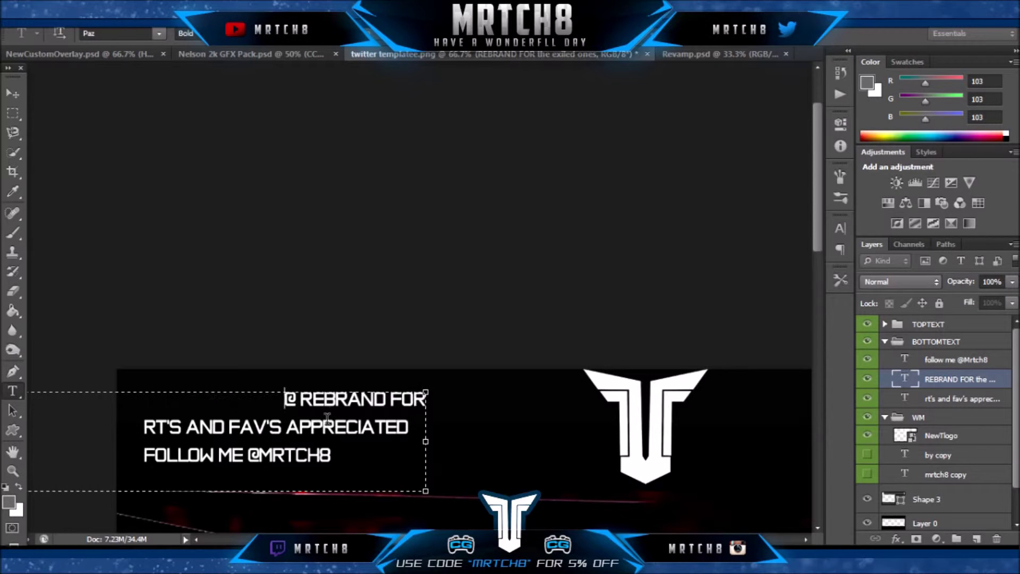
{"action": "key", "text": "Escape"}
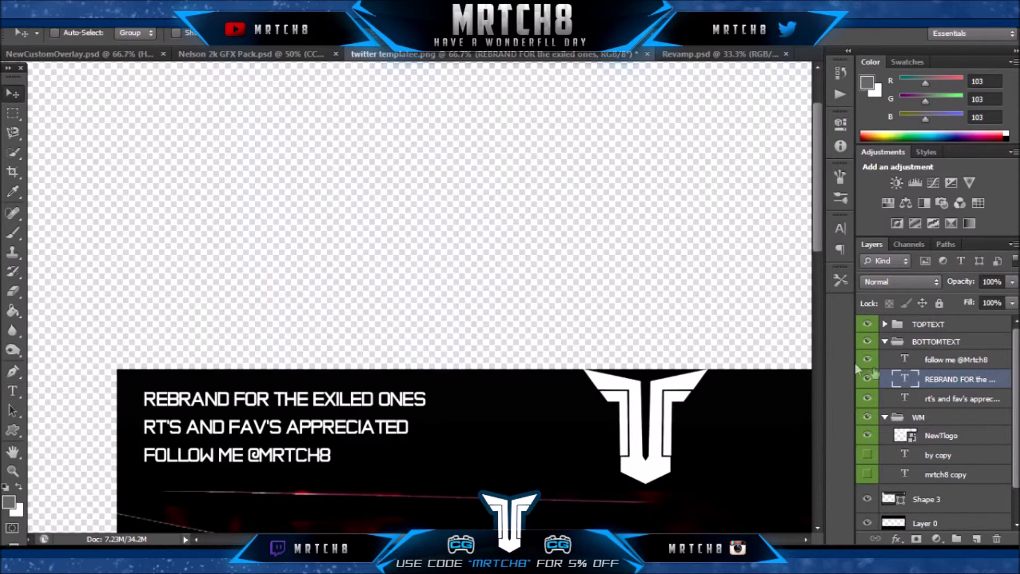
{"action": "left_click_drag", "start_coordinate": [427, 398], "coordinate": [282, 401]}
{"action": "type", "text": "hopw"}
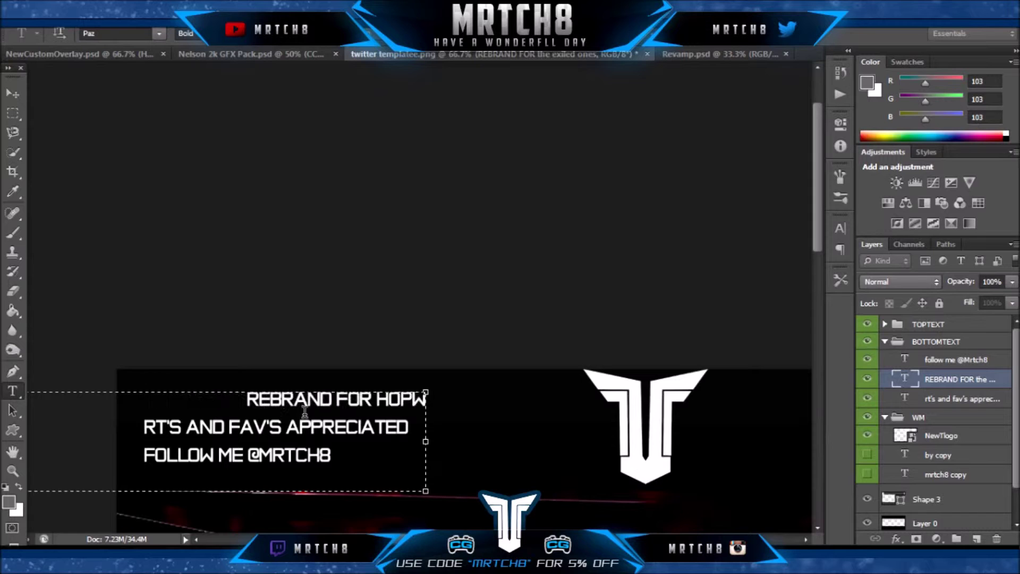
{"action": "type", "text": "in8er"}
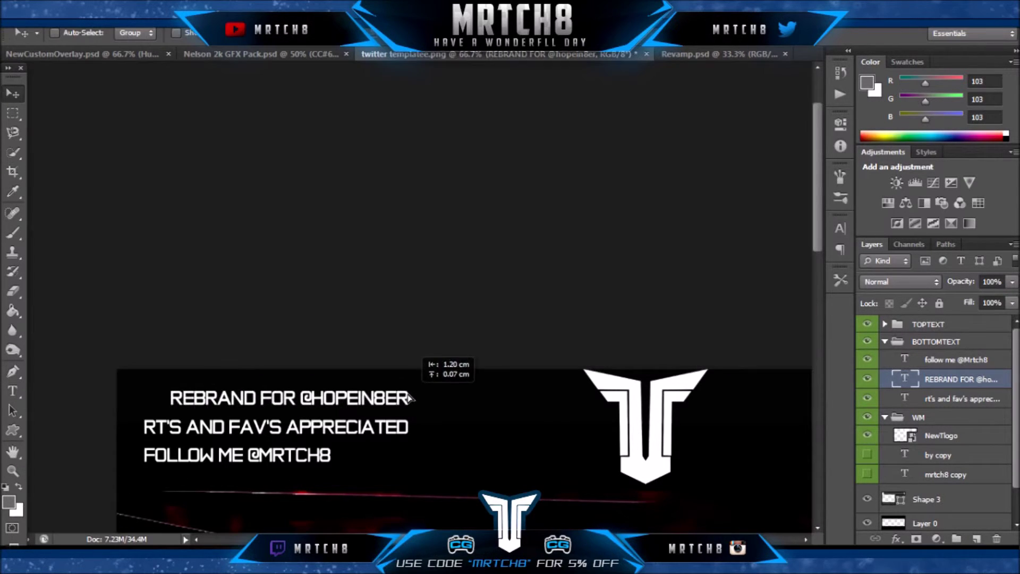
{"action": "left_click_drag", "start_coordinate": [439, 388], "coordinate": [393, 392]}
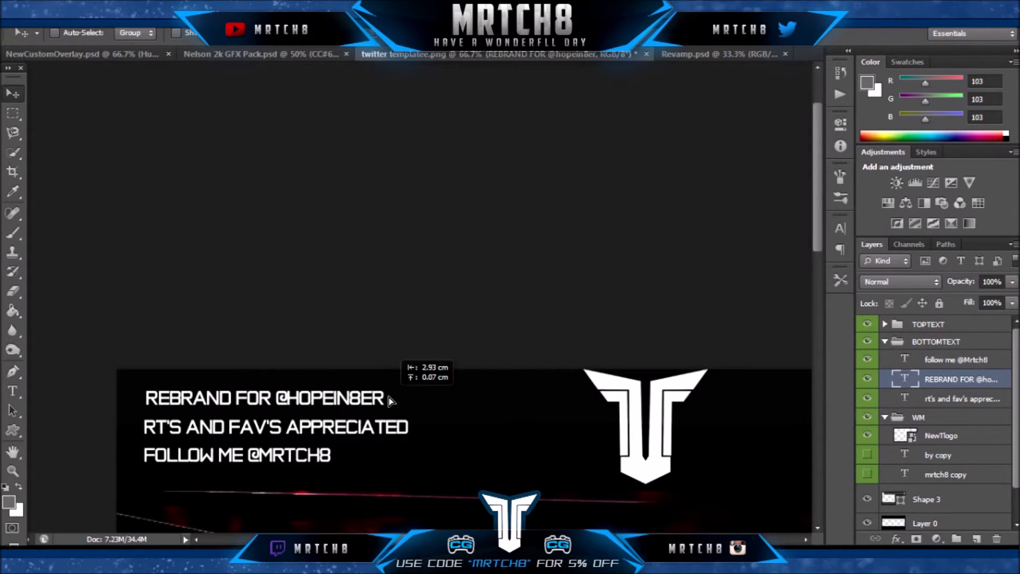
{"action": "scroll", "coordinate": [419, 297], "scroll_direction": "right", "scroll_amount": 5}
Step: Edit the TOPTEXT time line to read 20 MINS instead of 2 HOURS
{"action": "left_click", "coordinate": [884, 341]}
{"action": "scroll", "coordinate": [817, 386], "scroll_direction": "down", "scroll_amount": 5}
{"action": "scroll", "coordinate": [817, 385], "scroll_direction": "down", "scroll_amount": 3}
{"action": "left_click", "coordinate": [885, 324]}
{"action": "left_click", "coordinate": [906, 381]}
{"action": "double_click", "coordinate": [904, 400]}
{"action": "left_click", "coordinate": [599, 355]}
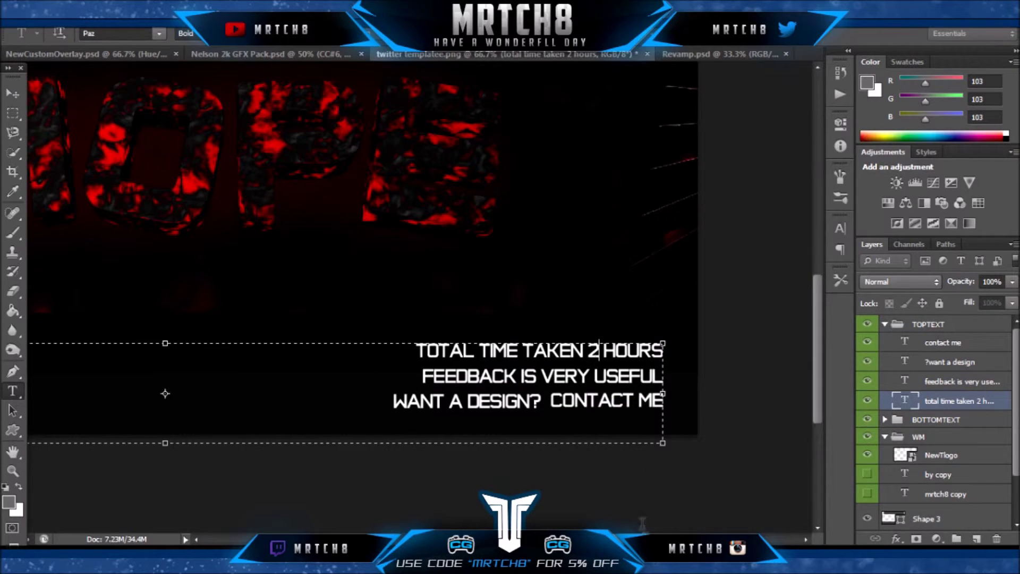
{"action": "key", "text": "BackSpace"}
{"action": "type", "text": "20"}
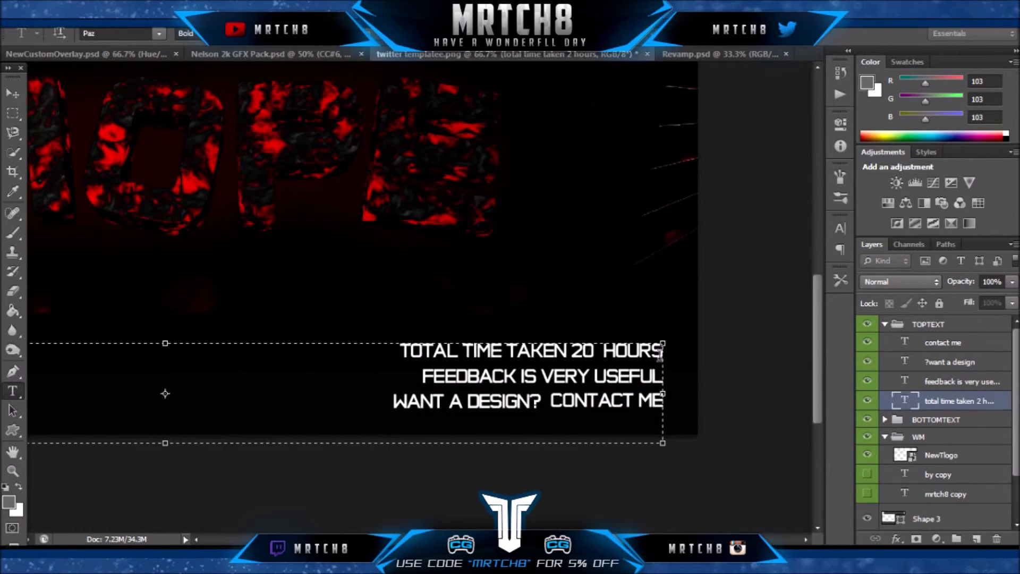
{"action": "type", "text": "MINS"}
{"action": "key", "text": "ctrl+Return"}
{"action": "key", "text": "v"}
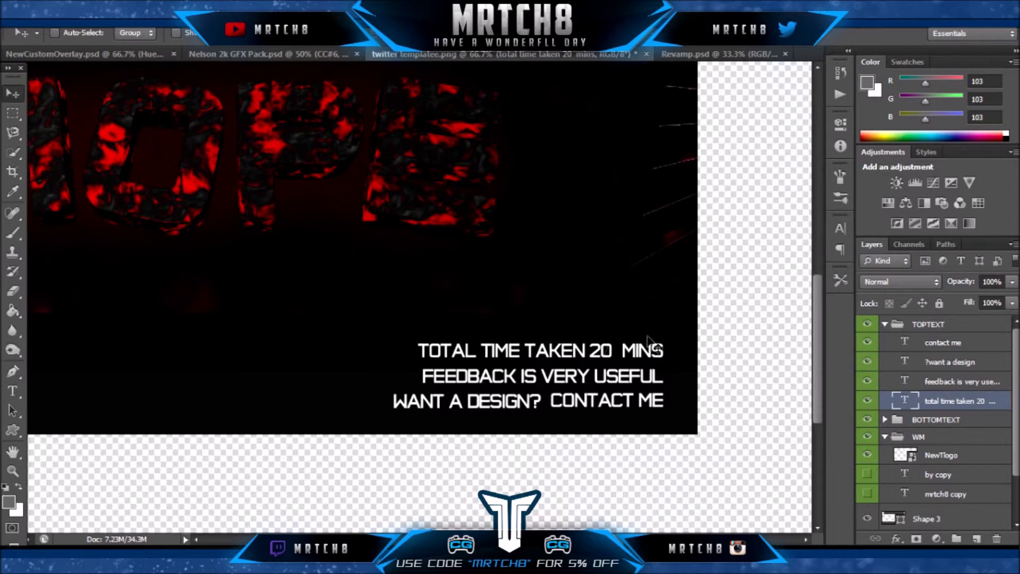
{"action": "key", "text": "ctrl+0"}
{"action": "left_click", "coordinate": [883, 325]}
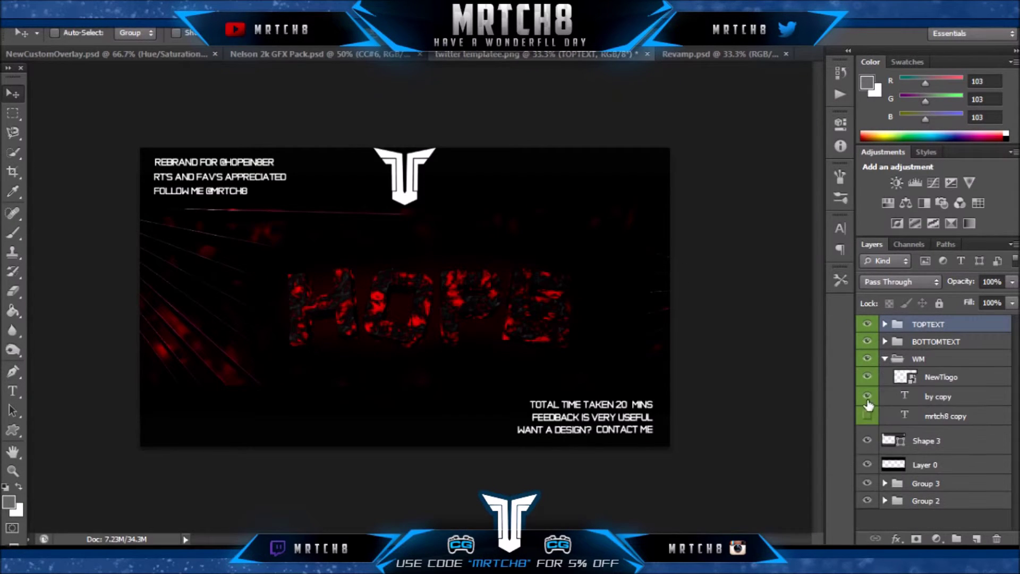
Step: Show the two signature watermark layers and move them to the bottom-left corner
{"action": "left_click", "coordinate": [867, 416]}
{"action": "left_click", "coordinate": [937, 396]}
{"action": "left_click", "coordinate": [945, 416], "text": "shift"}
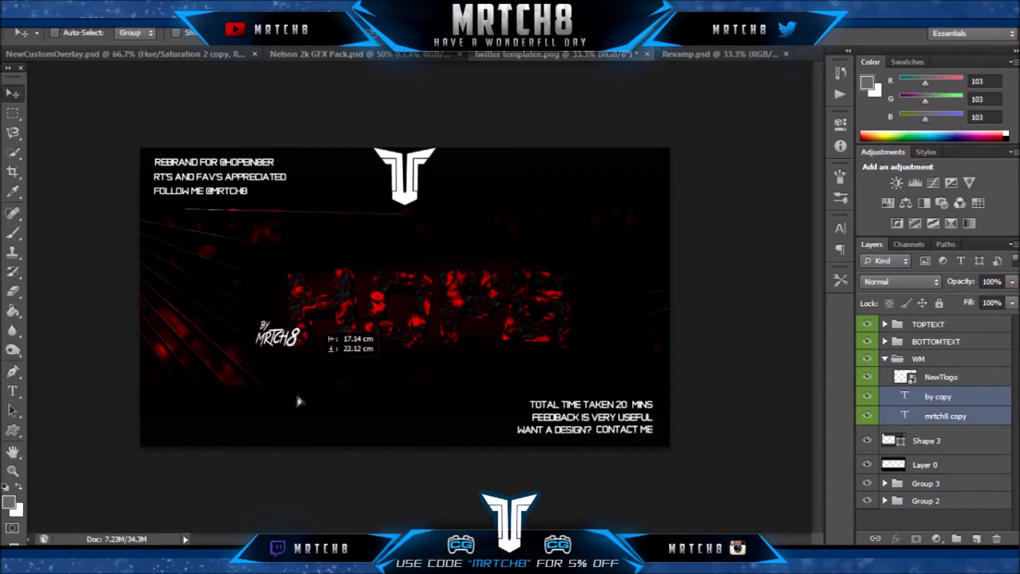
{"action": "left_click_drag", "start_coordinate": [340, 319], "coordinate": [211, 472]}
Step: Transform the logo into the header's top-right corner
{"action": "left_click", "coordinate": [940, 376]}
{"action": "key", "text": "ctrl+t"}
{"action": "key", "text": "Return"}
{"action": "key", "text": "ctrl+plus"}
{"action": "key", "text": "ctrl+plus"}
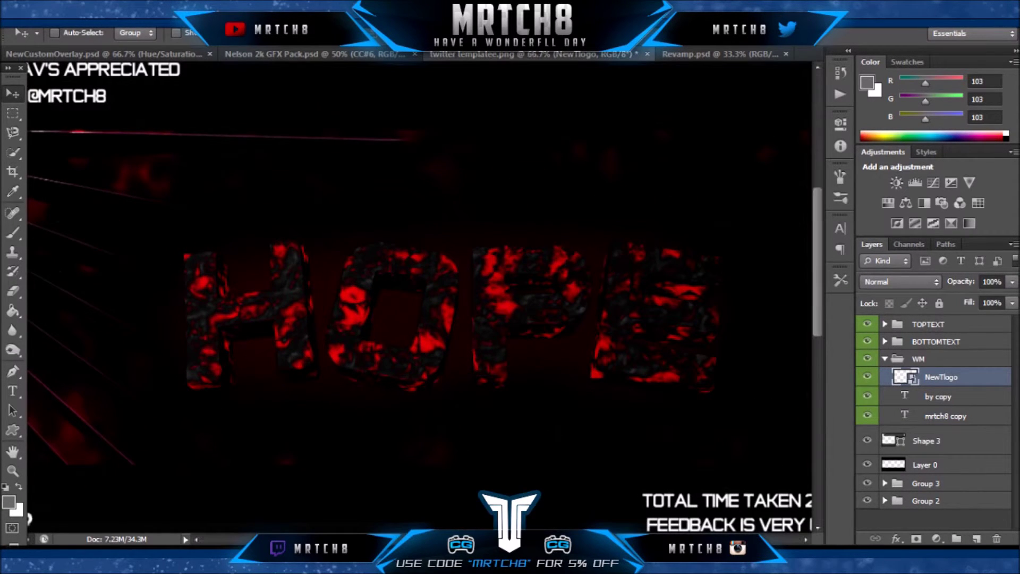
{"action": "scroll", "coordinate": [714, 477], "scroll_direction": "up", "scroll_amount": 5}
{"action": "scroll", "coordinate": [714, 476], "scroll_direction": "right", "scroll_amount": 5}
{"action": "scroll", "coordinate": [637, 283], "scroll_direction": "down", "scroll_amount": 1}
{"action": "key", "text": "ctrl+t"}
{"action": "left_click_drag", "start_coordinate": [668, 244], "coordinate": [678, 259]}
{"action": "key", "text": "Return"}
{"action": "key", "text": "ctrl+minus"}
{"action": "key", "text": "ctrl+minus"}
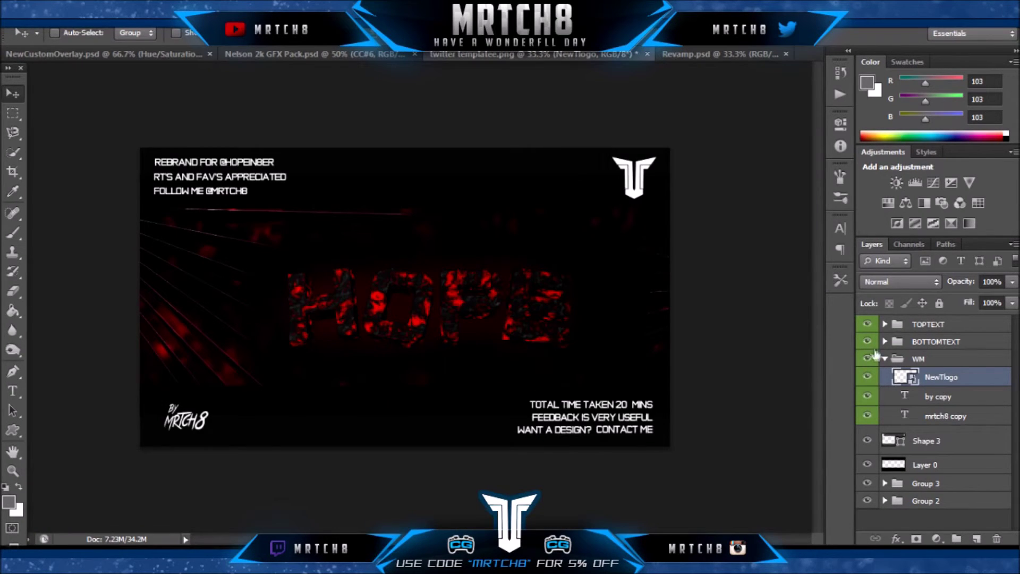
Step: Add an Outer Glow layer effect to the bars' Layer 0
{"action": "left_click", "coordinate": [885, 359]}
{"action": "double_click", "coordinate": [924, 407]}
{"action": "left_click", "coordinate": [481, 311]}
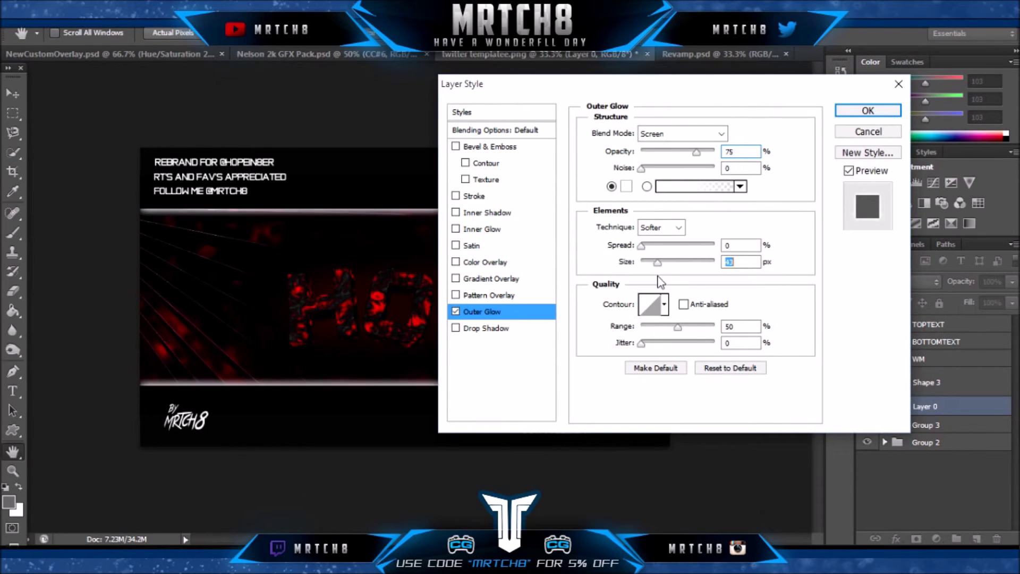
{"action": "key", "text": "Return"}
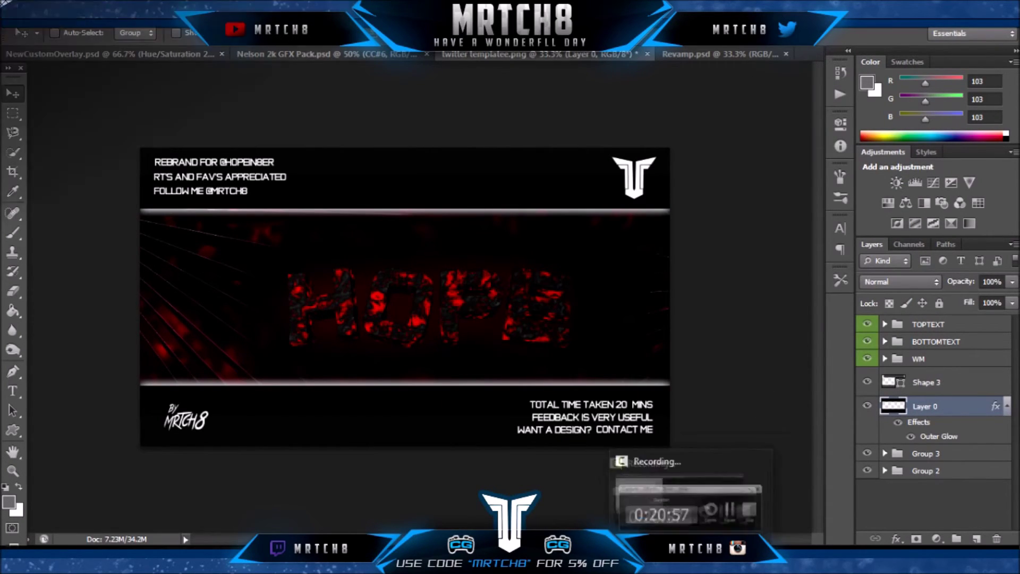